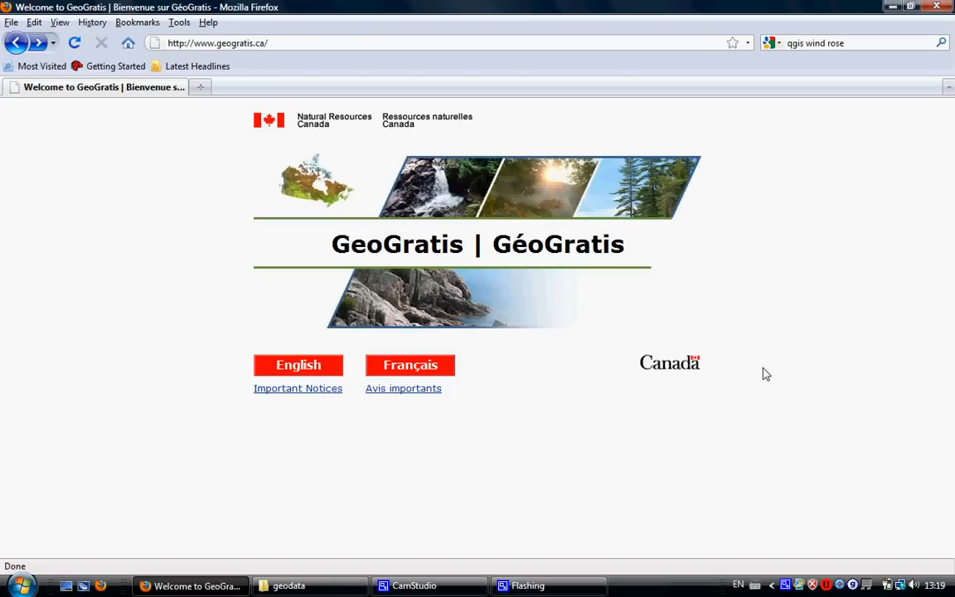
- In the French version of GéoGratis, request the Atlas de l'Amérique du Nord - Centres habités collection in ESRI Shape file format
{"action": "left_click", "coordinate": [416, 364]}
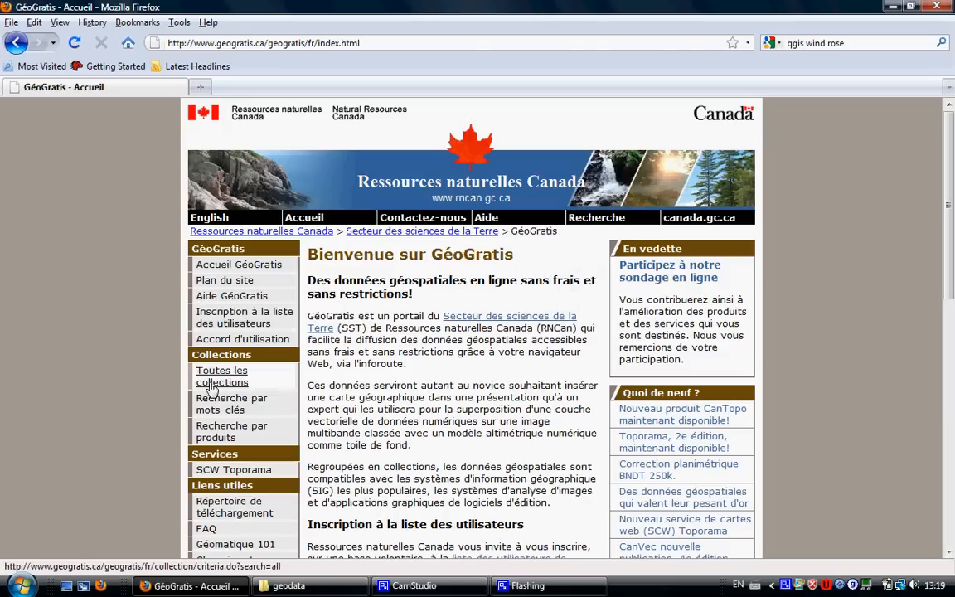
{"action": "left_click", "coordinate": [214, 382]}
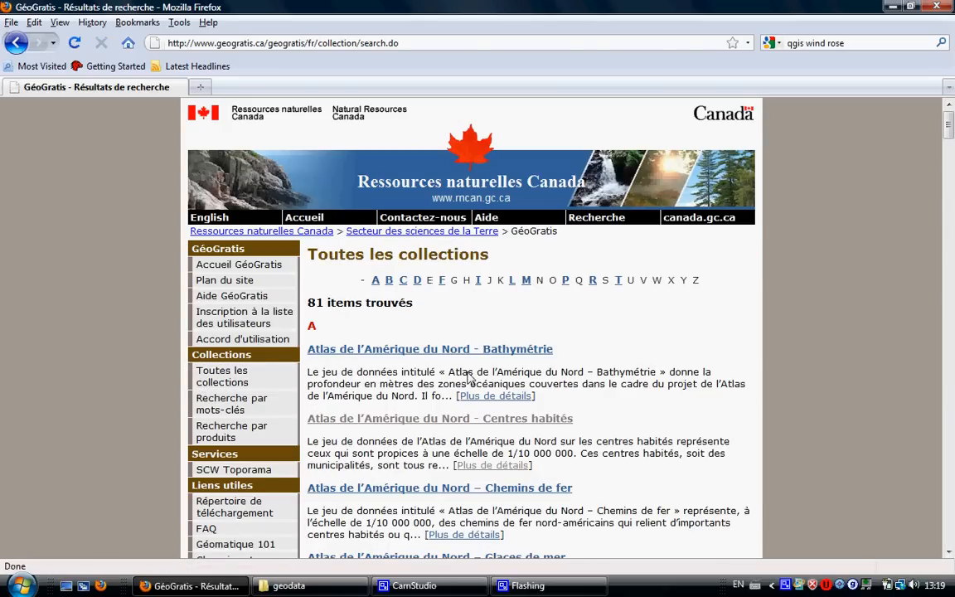
{"action": "left_click", "coordinate": [347, 420]}
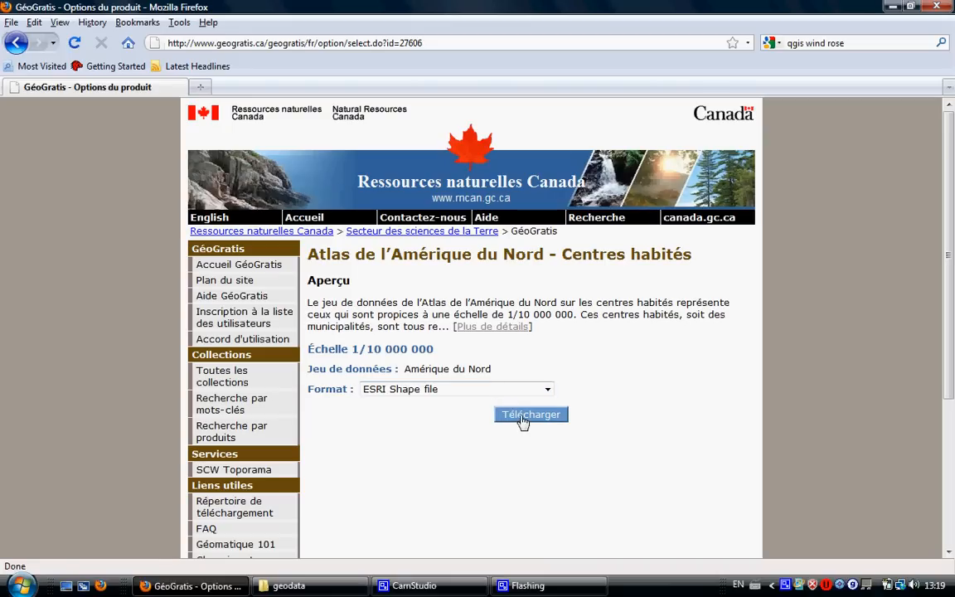
{"action": "left_click", "coordinate": [523, 417]}
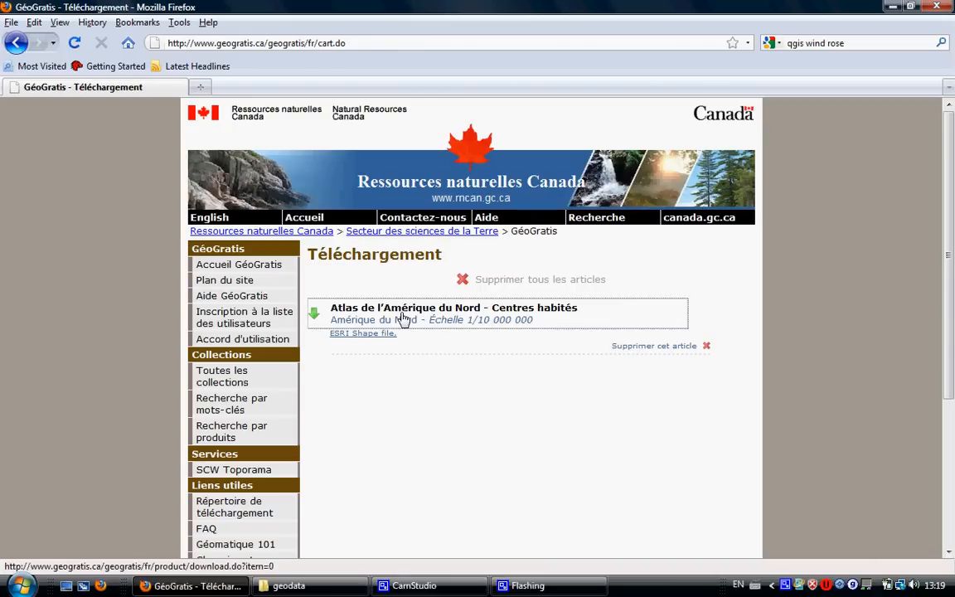
- Download the Centres habités archive as pop_pnt_shp.zip into C:\geodata, replacing the existing copy
{"action": "left_click", "coordinate": [404, 319]}
{"action": "left_click", "coordinate": [427, 426]}
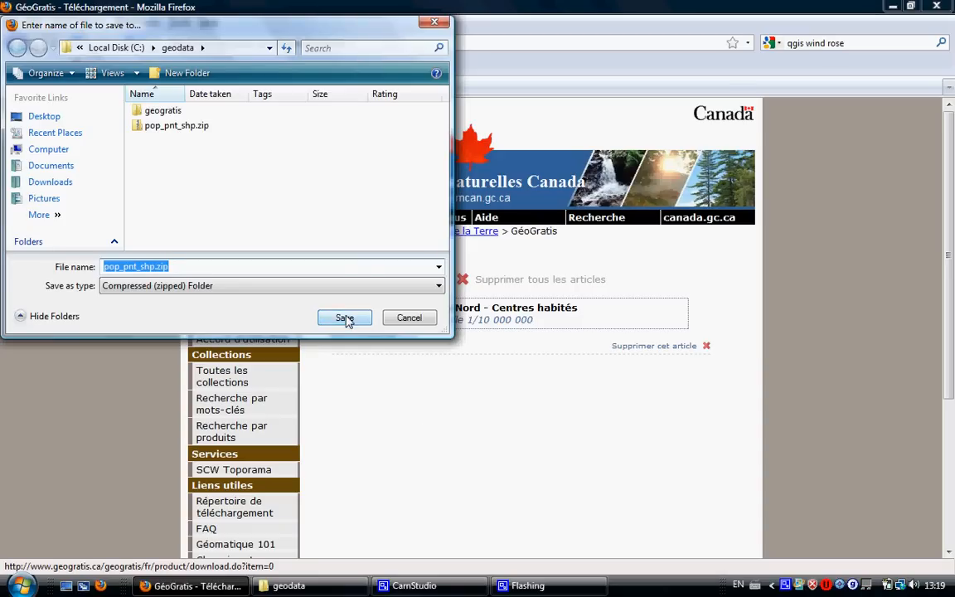
{"action": "left_click", "coordinate": [345, 317]}
{"action": "left_click", "coordinate": [521, 300]}
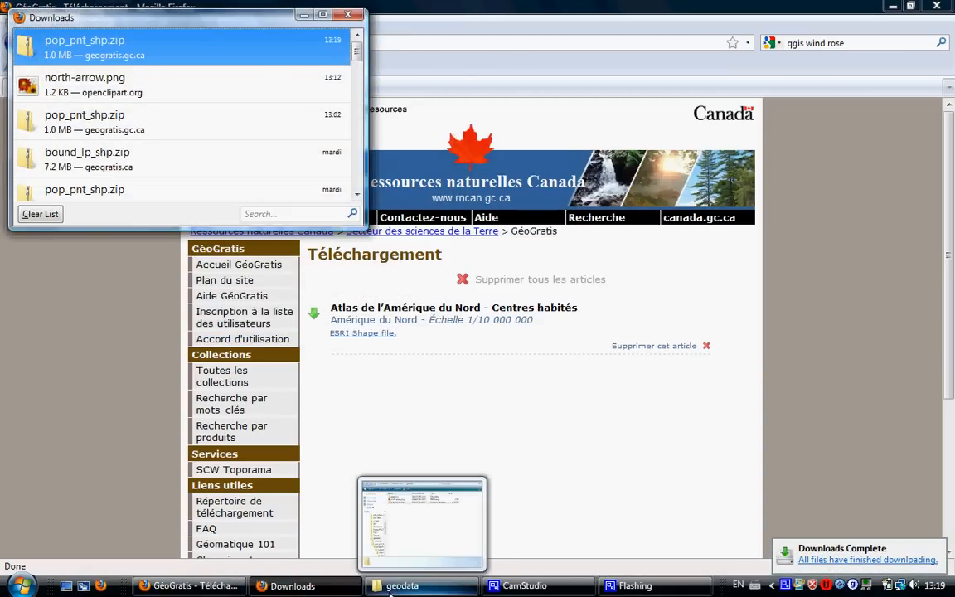
- Open the download's containing folder and extract pop_pnt_shp.zip there with 7-Zip, overwriting all existing files
{"action": "right_click", "coordinate": [222, 49]}
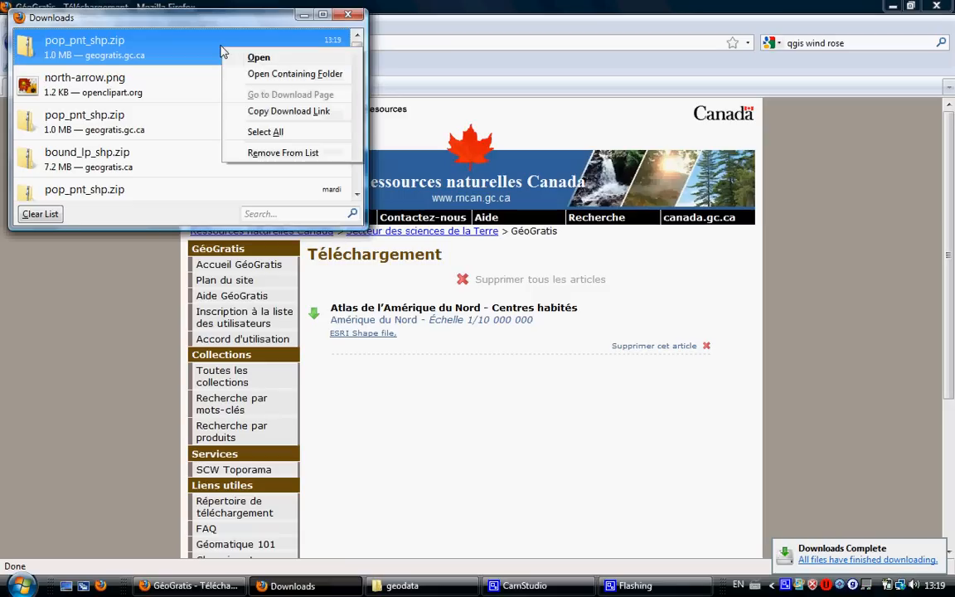
{"action": "left_click", "coordinate": [252, 74]}
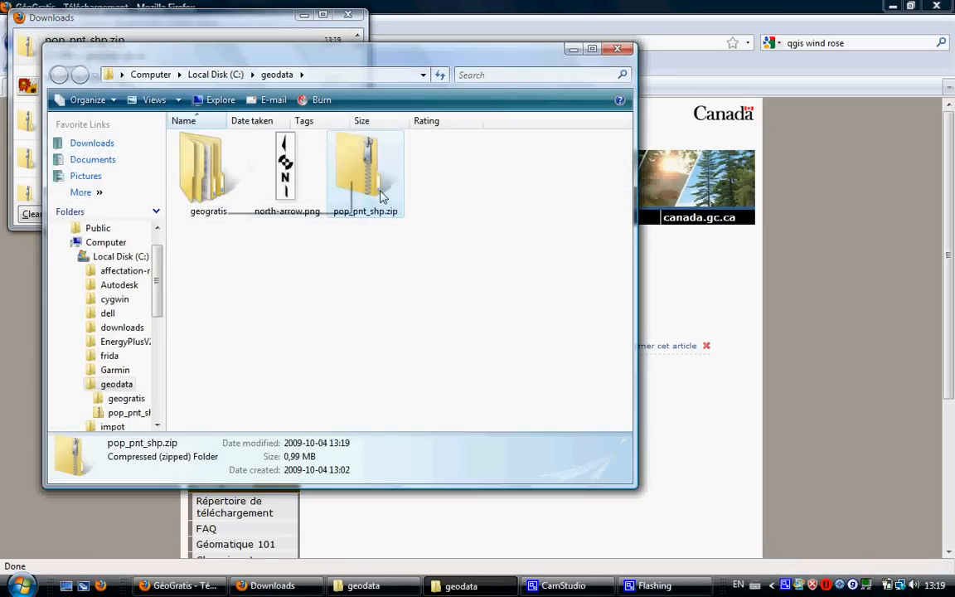
{"action": "right_click", "coordinate": [385, 198]}
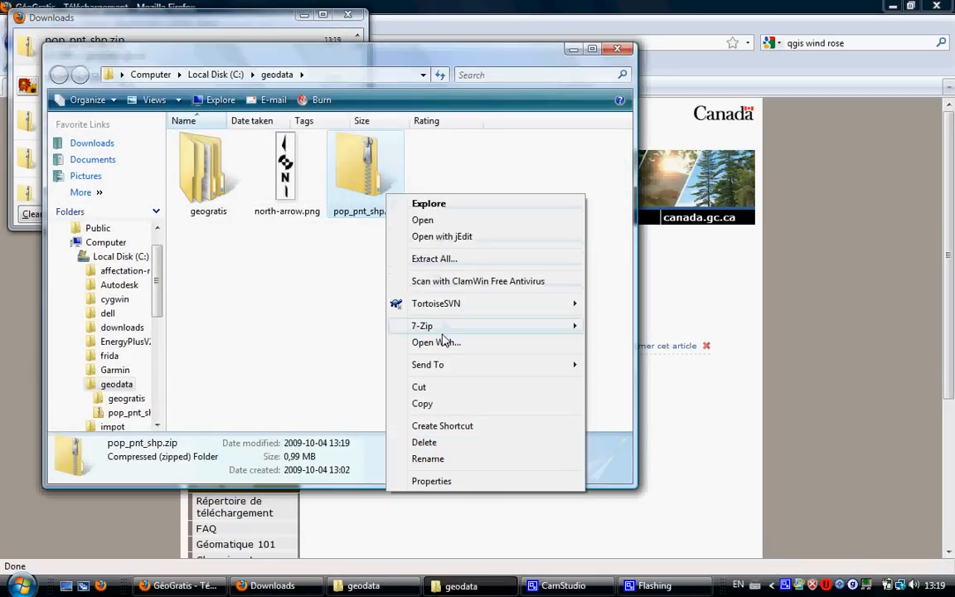
{"action": "mouse_move", "coordinate": [534, 332]}
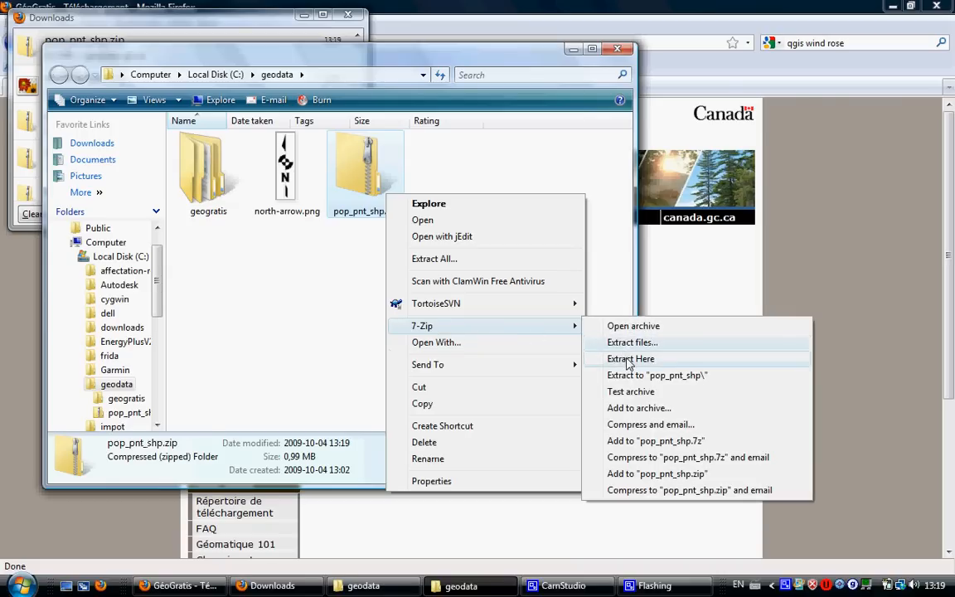
{"action": "left_click", "coordinate": [688, 358]}
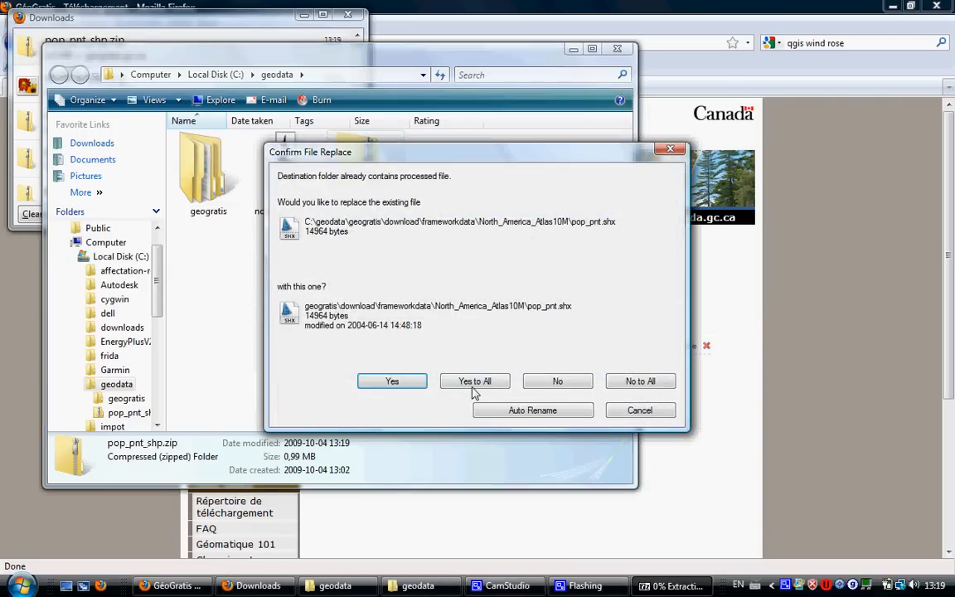
{"action": "left_click", "coordinate": [474, 383]}
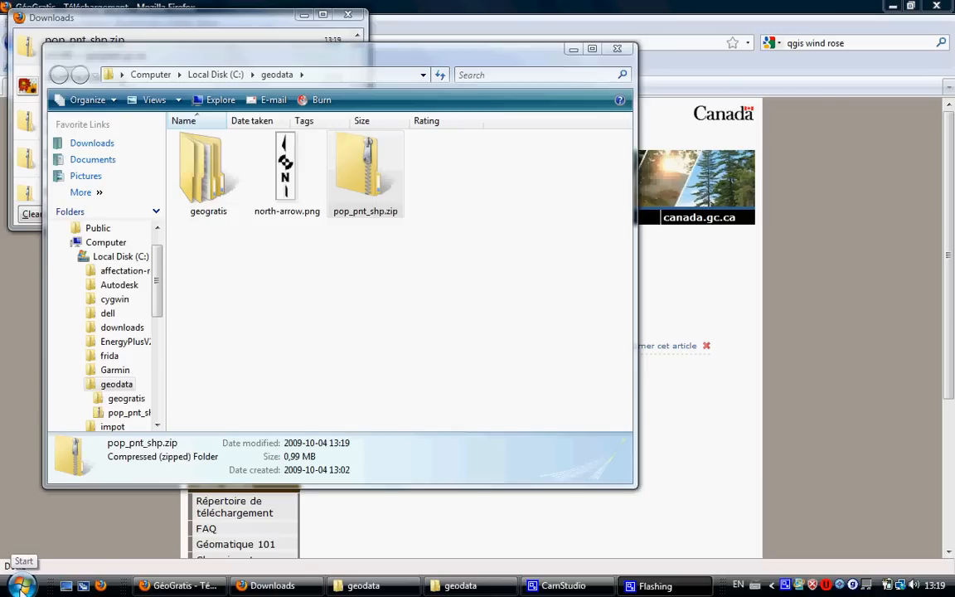
- Launch Quantum GIS (1.3) from the OSGeo4W program group
{"action": "left_click", "coordinate": [20, 585]}
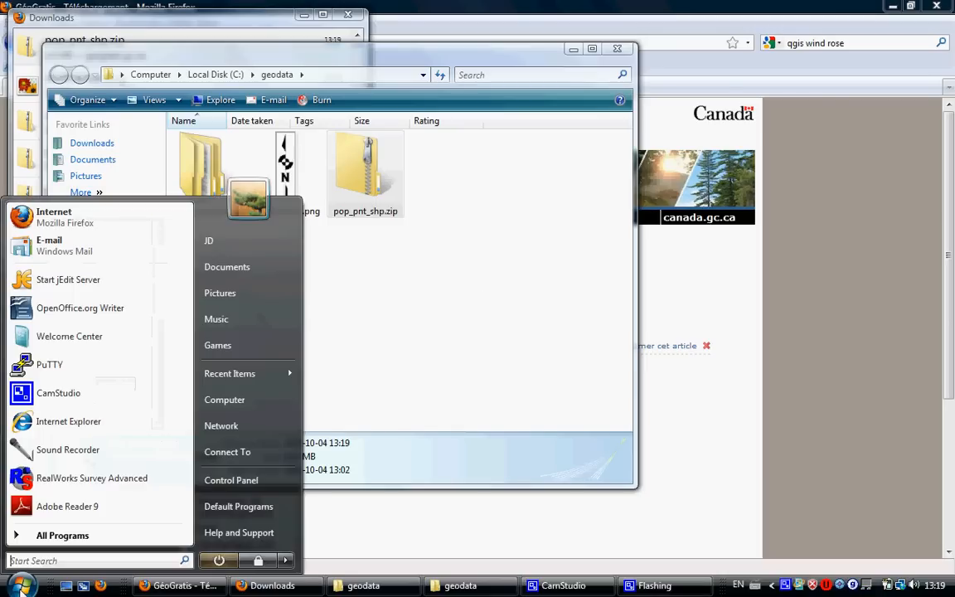
{"action": "left_click", "coordinate": [68, 535]}
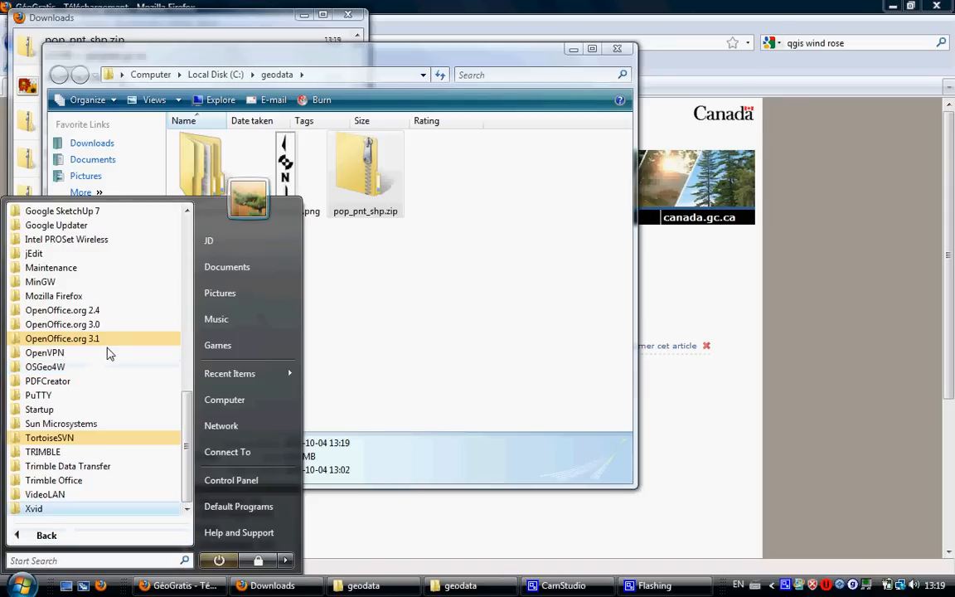
{"action": "left_click", "coordinate": [77, 371]}
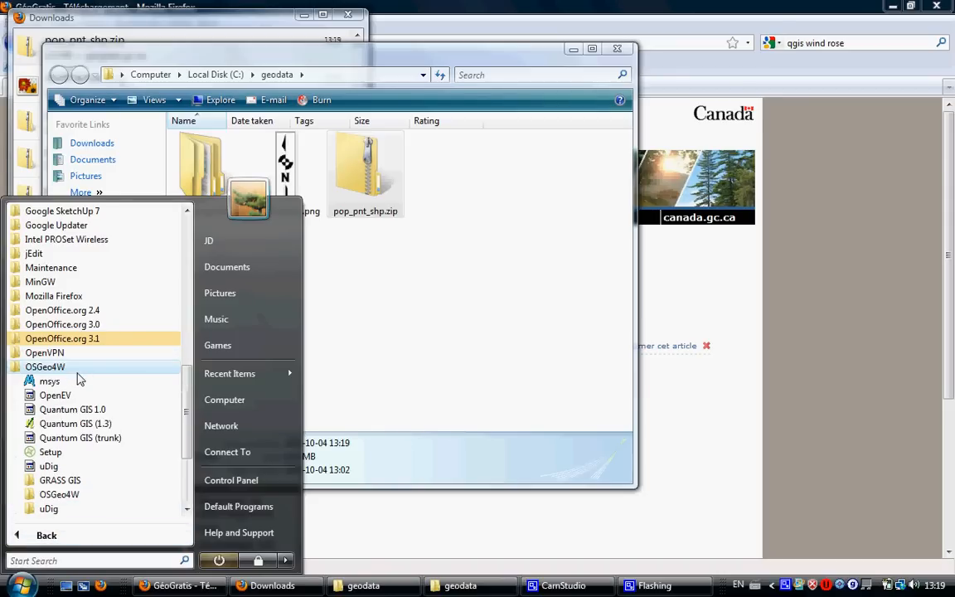
{"action": "left_click", "coordinate": [70, 425]}
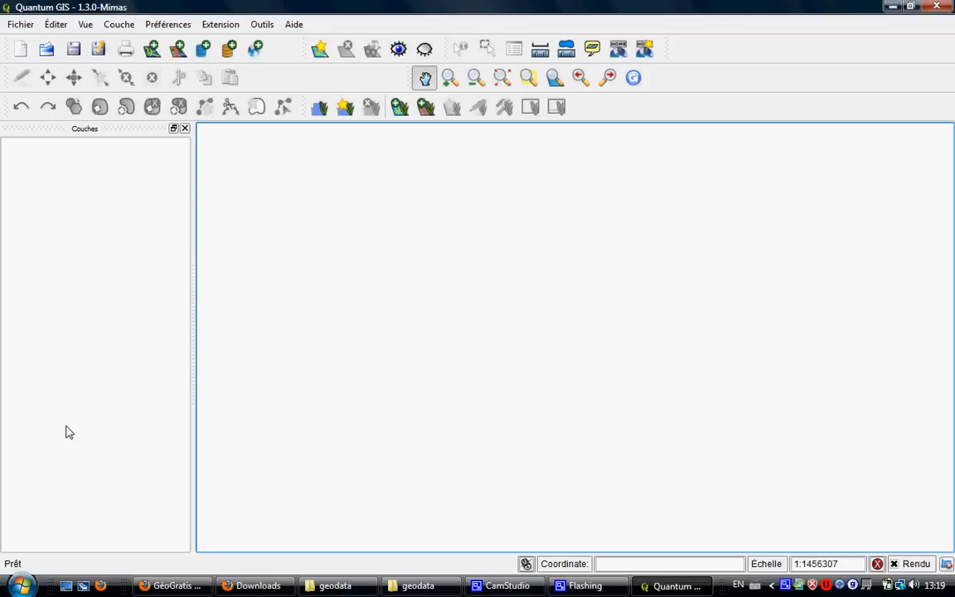
- Add pop_pnt.shp from C:\geodata\geogratis\download\frameworkdata\North_America_Atlas10M as a vector layer
{"action": "left_click", "coordinate": [154, 56]}
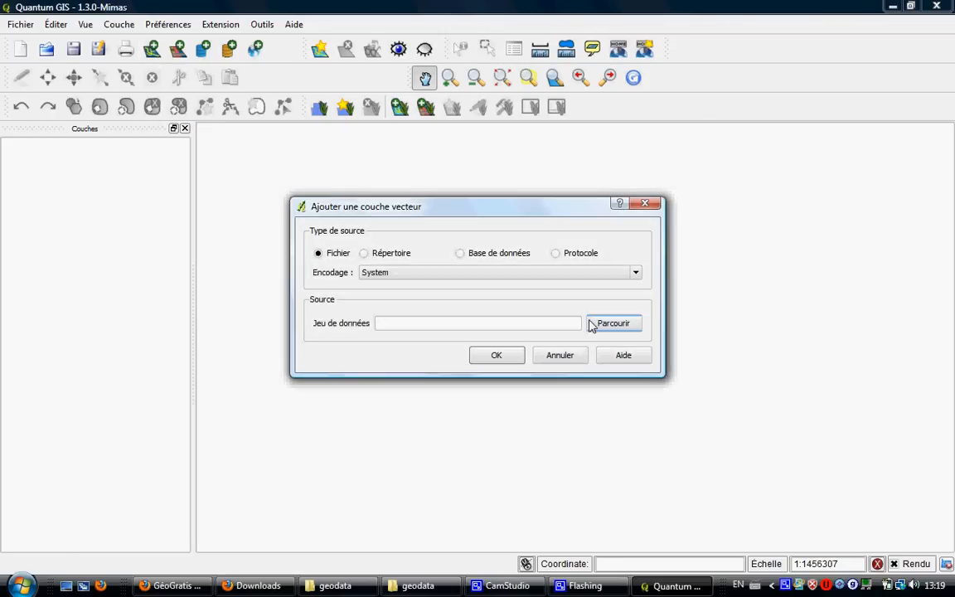
{"action": "left_click", "coordinate": [592, 324]}
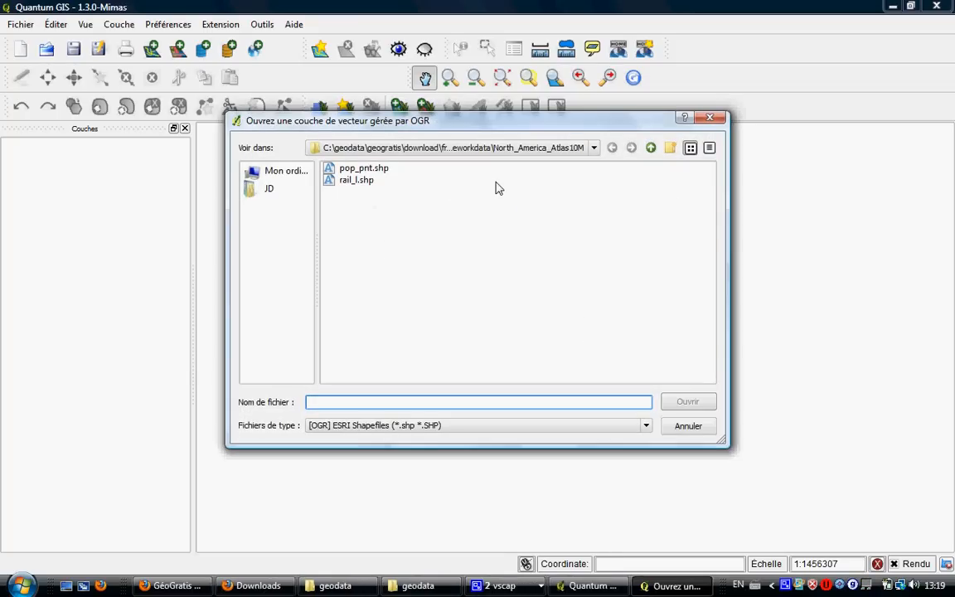
{"action": "left_click", "coordinate": [286, 171]}
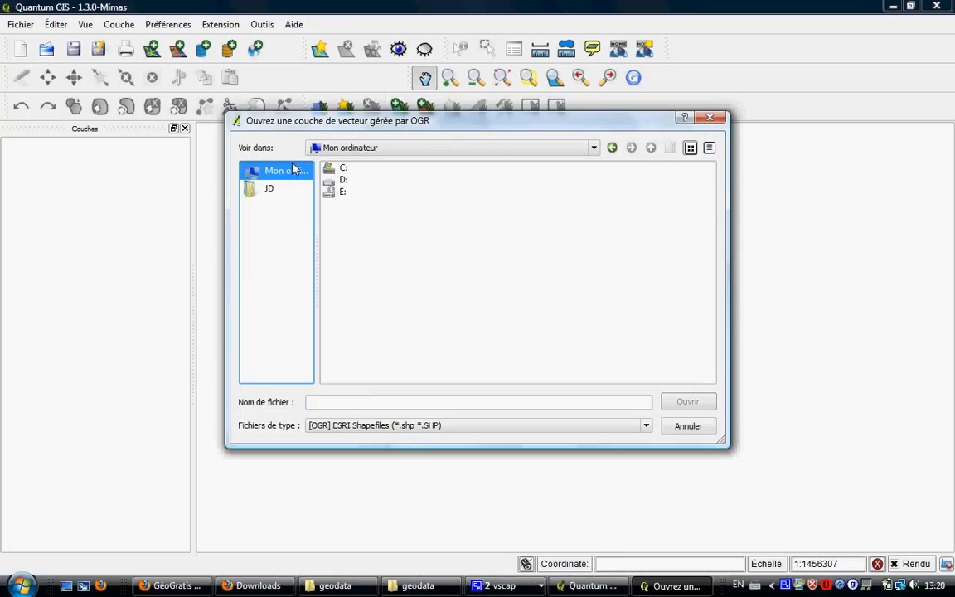
{"action": "double_click", "coordinate": [339, 169]}
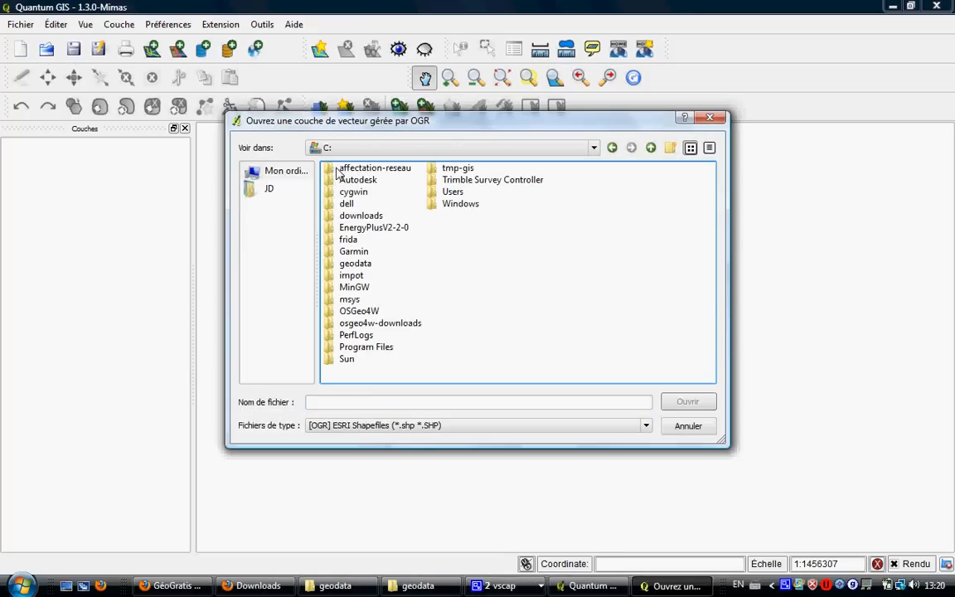
{"action": "double_click", "coordinate": [353, 263]}
{"action": "double_click", "coordinate": [351, 171]}
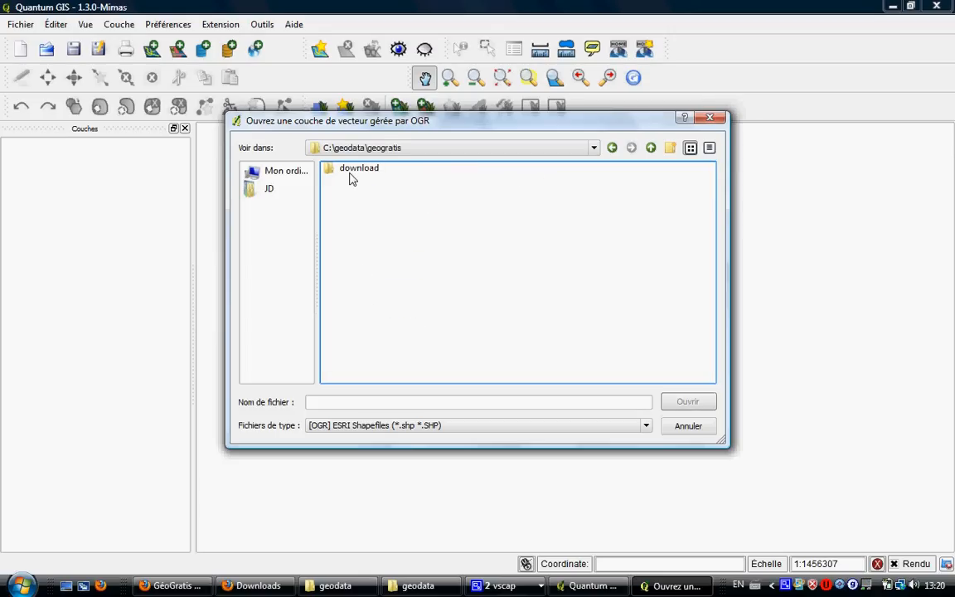
{"action": "double_click", "coordinate": [350, 172]}
{"action": "double_click", "coordinate": [350, 172]}
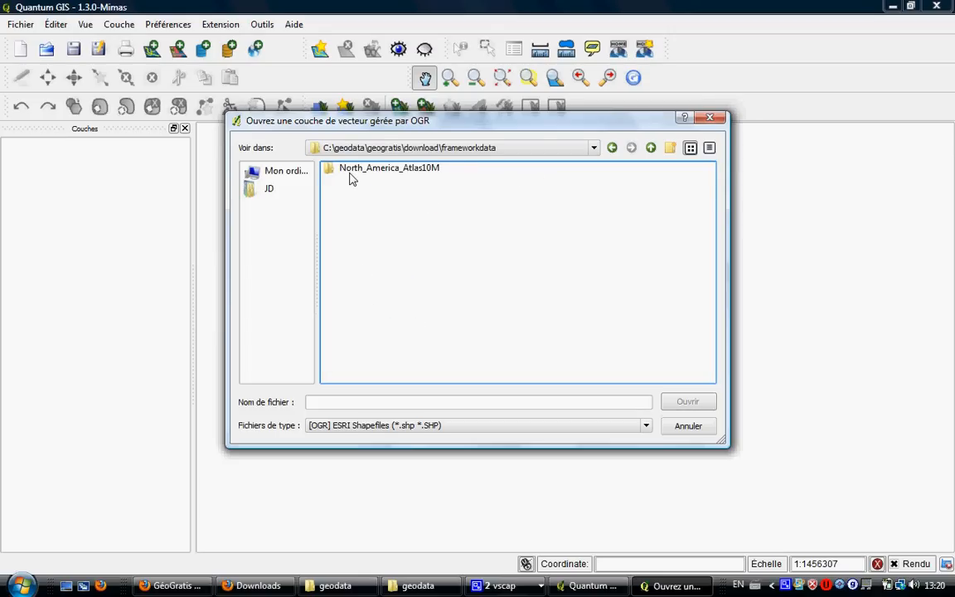
{"action": "double_click", "coordinate": [351, 171]}
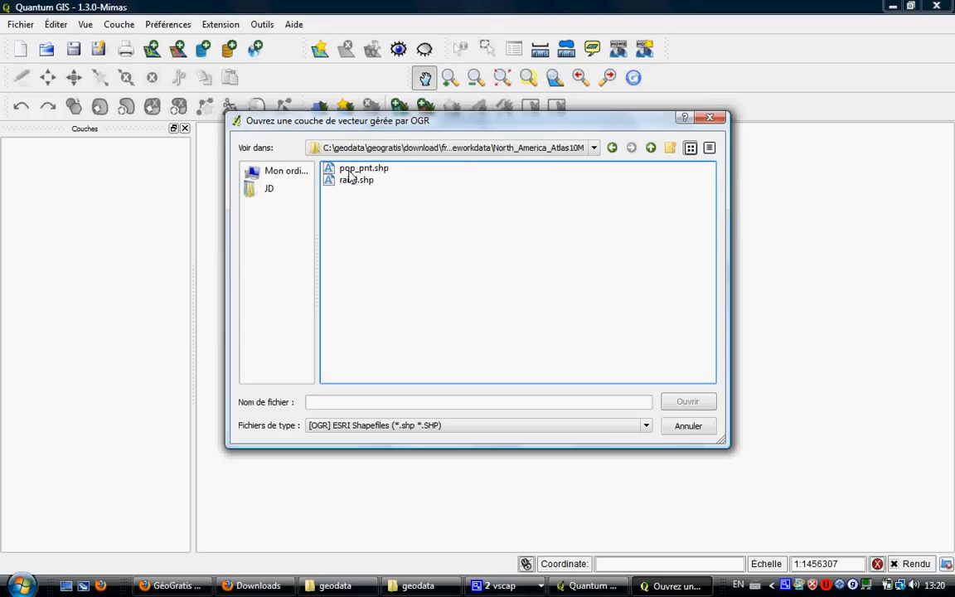
{"action": "left_click", "coordinate": [350, 170]}
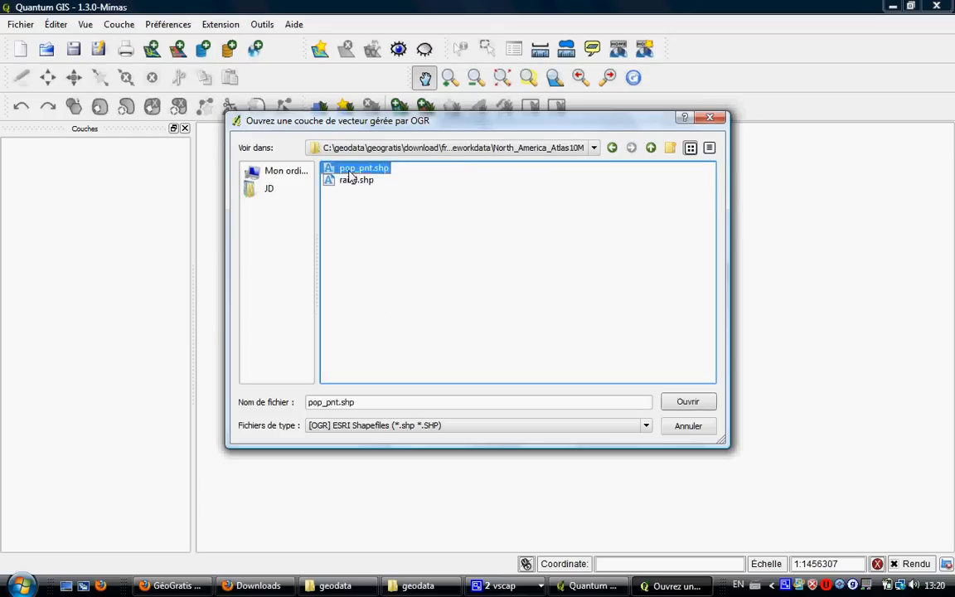
{"action": "left_click", "coordinate": [682, 404]}
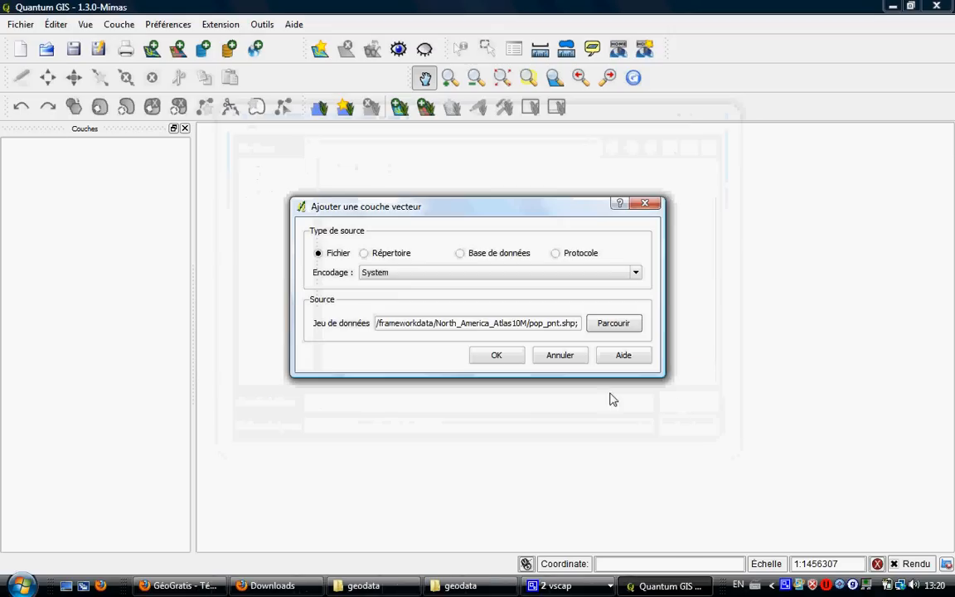
{"action": "left_click", "coordinate": [496, 355]}
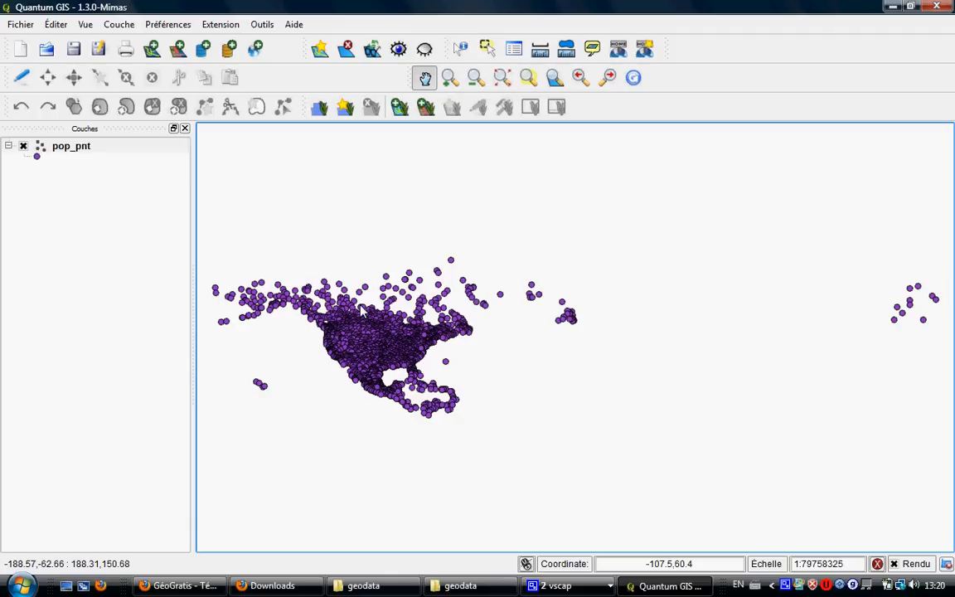
- Open the symbology properties of the pop_pnt layer and set the legend type to Valeur Unique
{"action": "left_click", "coordinate": [71, 150]}
{"action": "right_click", "coordinate": [70, 151]}
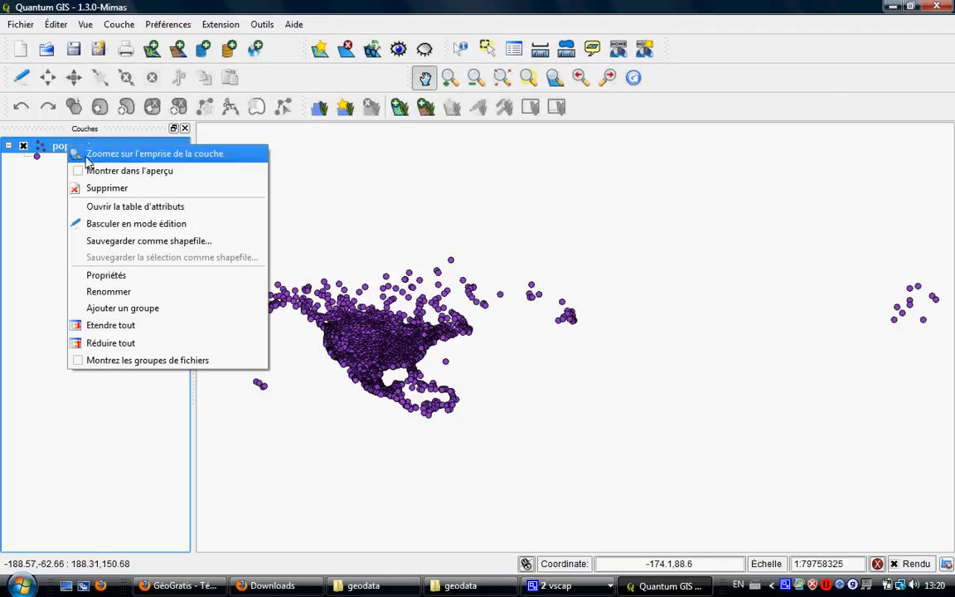
{"action": "left_click", "coordinate": [147, 282]}
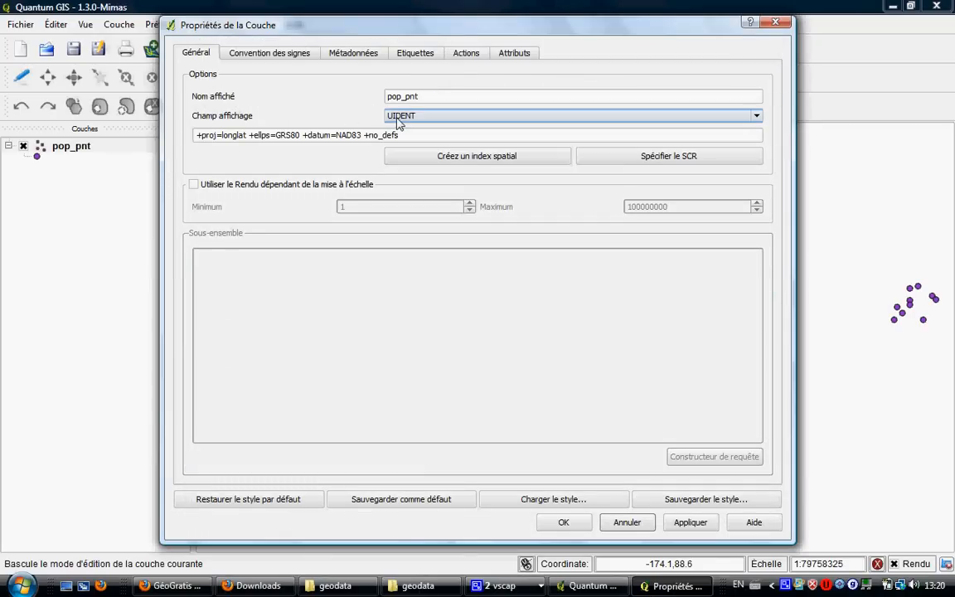
{"action": "left_click", "coordinate": [261, 54]}
{"action": "left_click", "coordinate": [319, 80]}
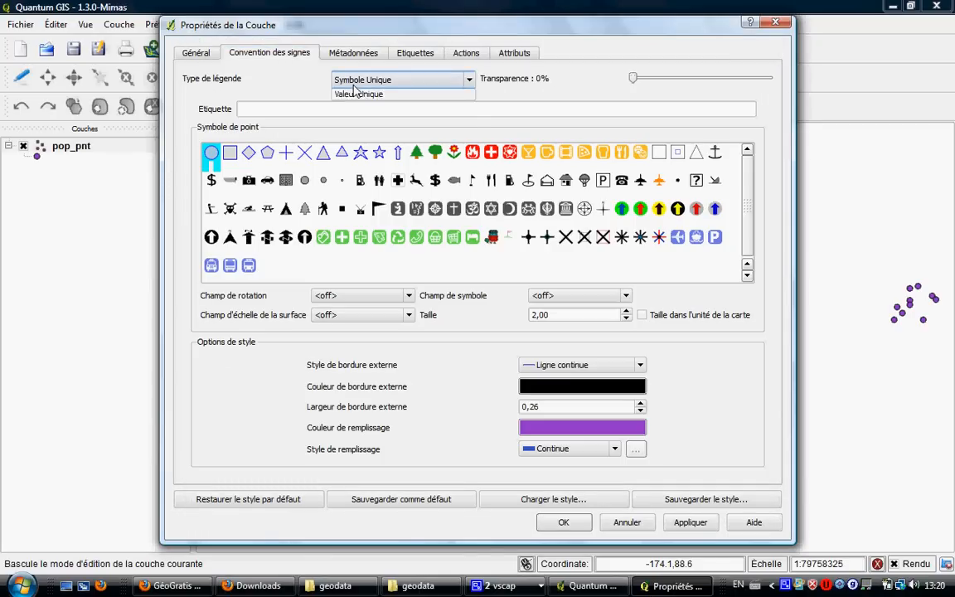
{"action": "left_click", "coordinate": [346, 133]}
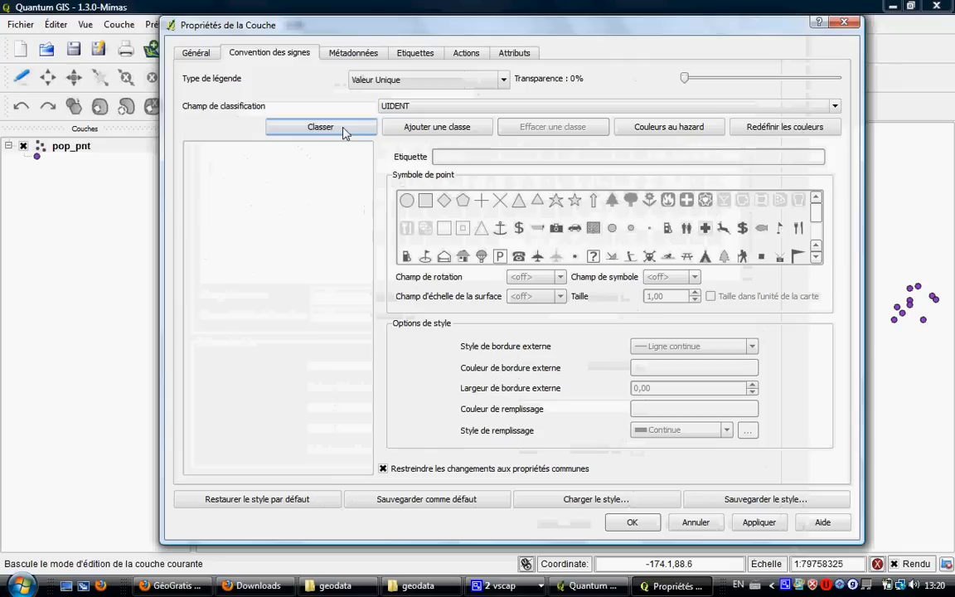
- Try adding classes to the legend by hand, one before and one after choosing COUNTRY as the classification field
{"action": "left_click", "coordinate": [441, 128]}
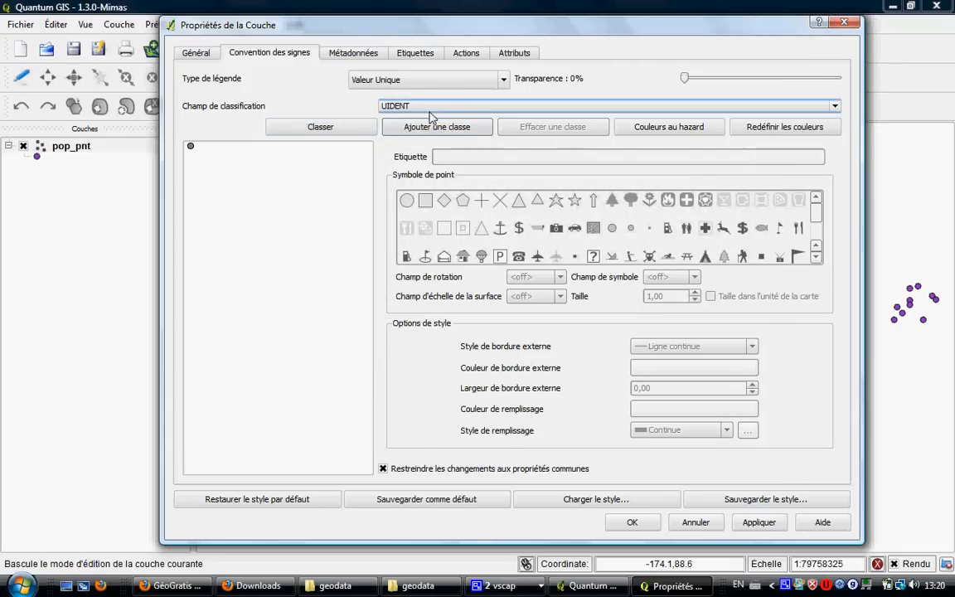
{"action": "left_click", "coordinate": [431, 107]}
{"action": "left_click", "coordinate": [412, 173]}
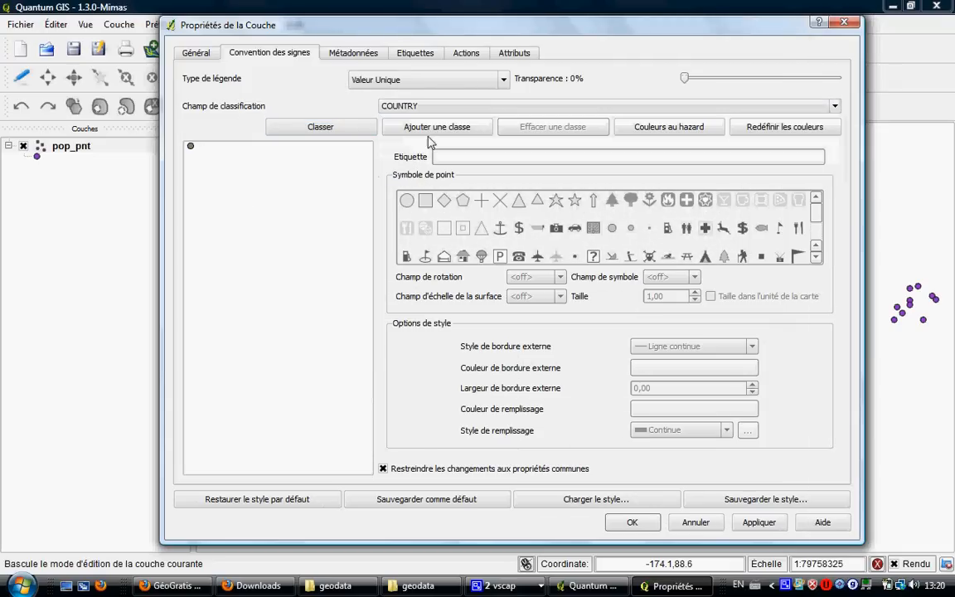
{"action": "left_click", "coordinate": [431, 133]}
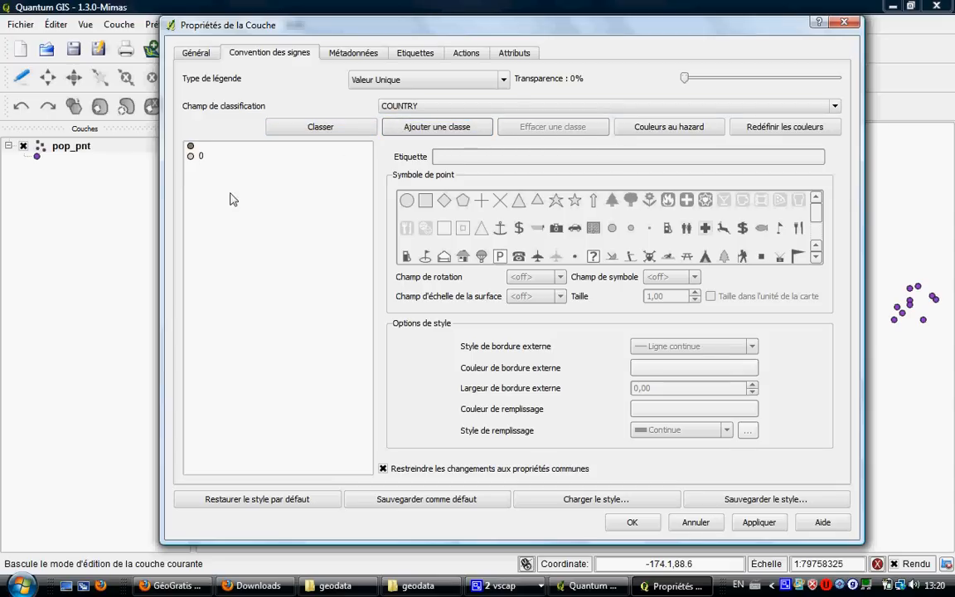
- Reset the legend through Symbole Unique back to Valeur Unique and classify the points by the COUNTRY field
{"action": "left_click", "coordinate": [364, 80]}
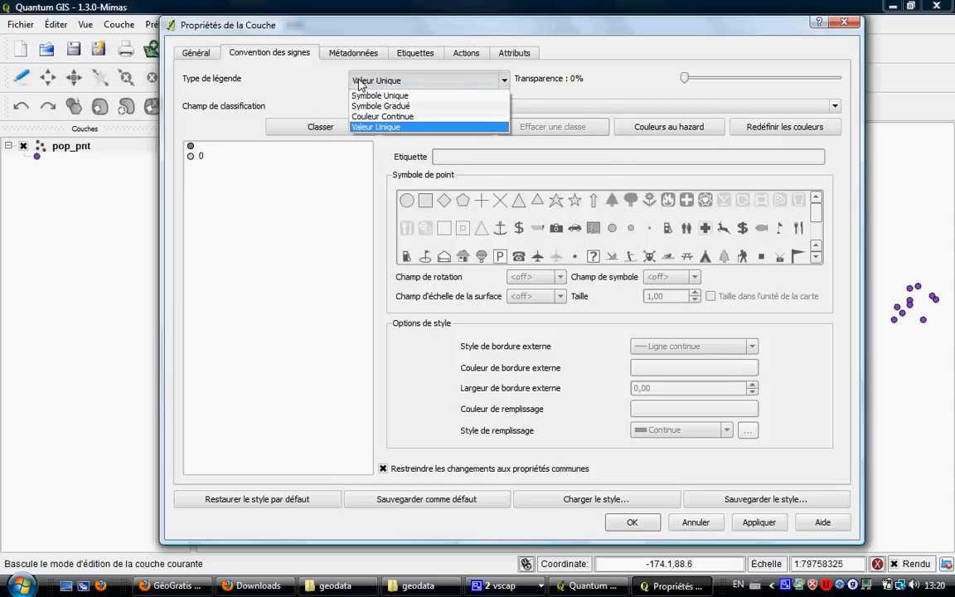
{"action": "left_click", "coordinate": [372, 95]}
{"action": "left_click", "coordinate": [377, 80]}
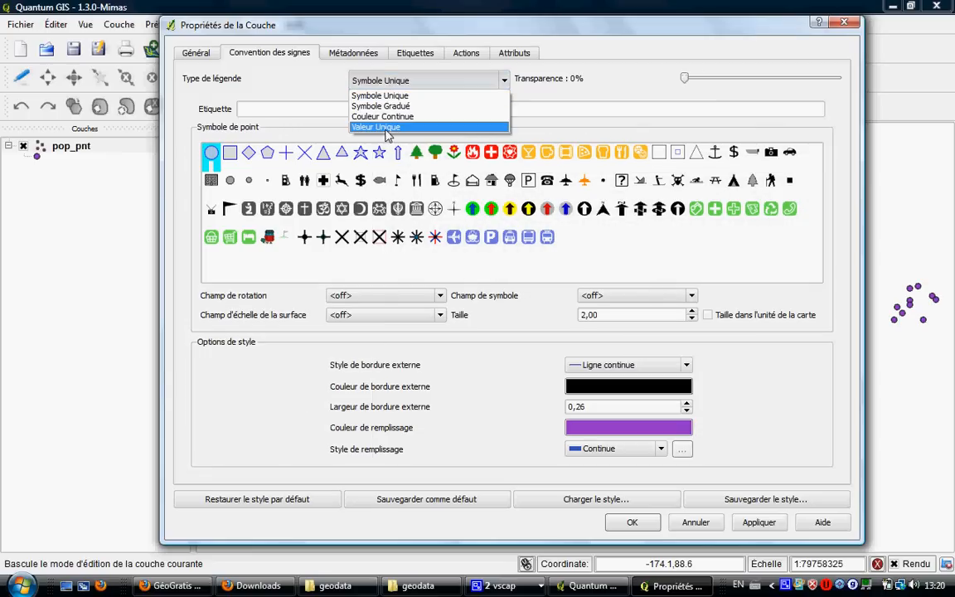
{"action": "left_click", "coordinate": [387, 128]}
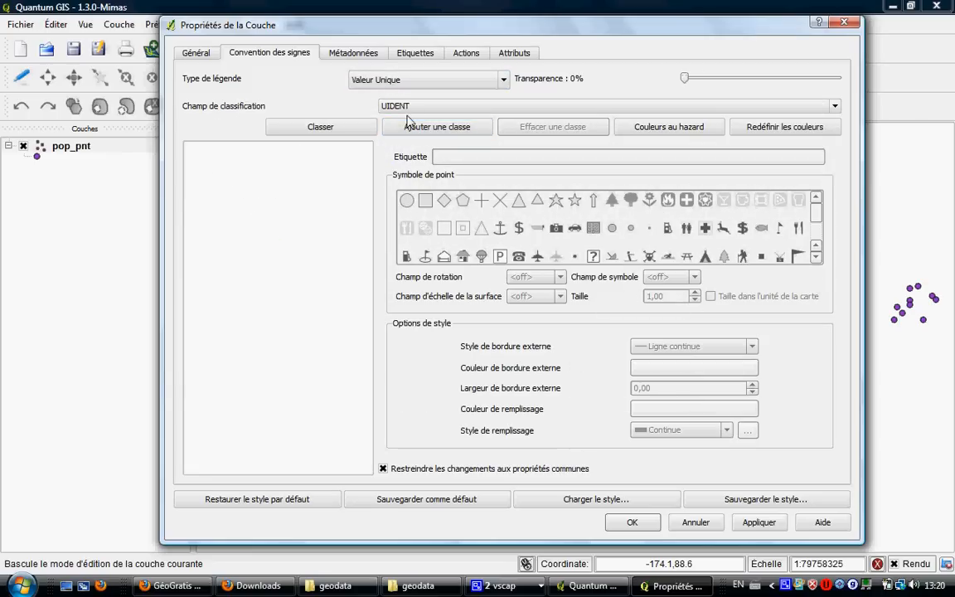
{"action": "left_click", "coordinate": [398, 106]}
{"action": "left_click", "coordinate": [412, 172]}
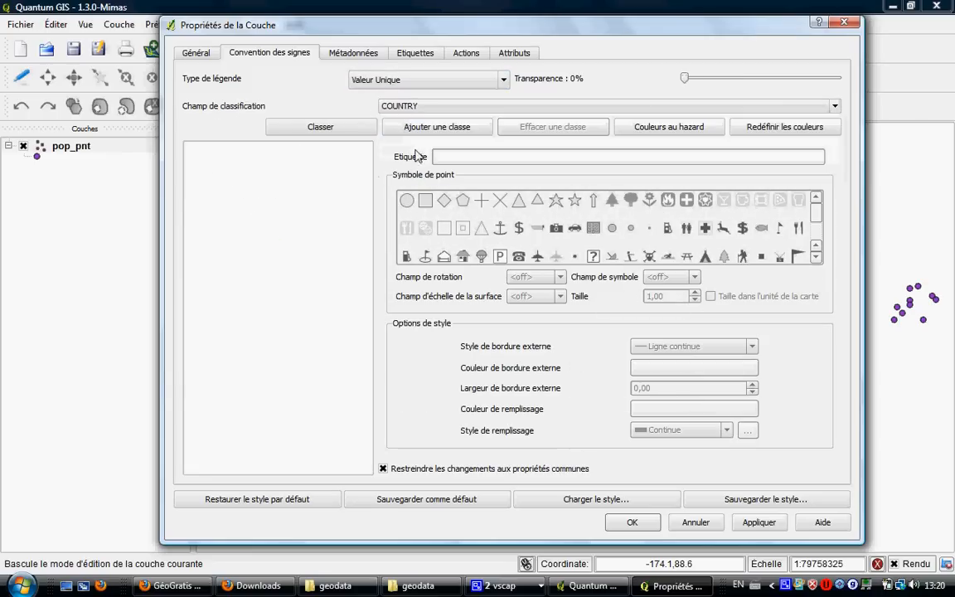
{"action": "left_click", "coordinate": [420, 131]}
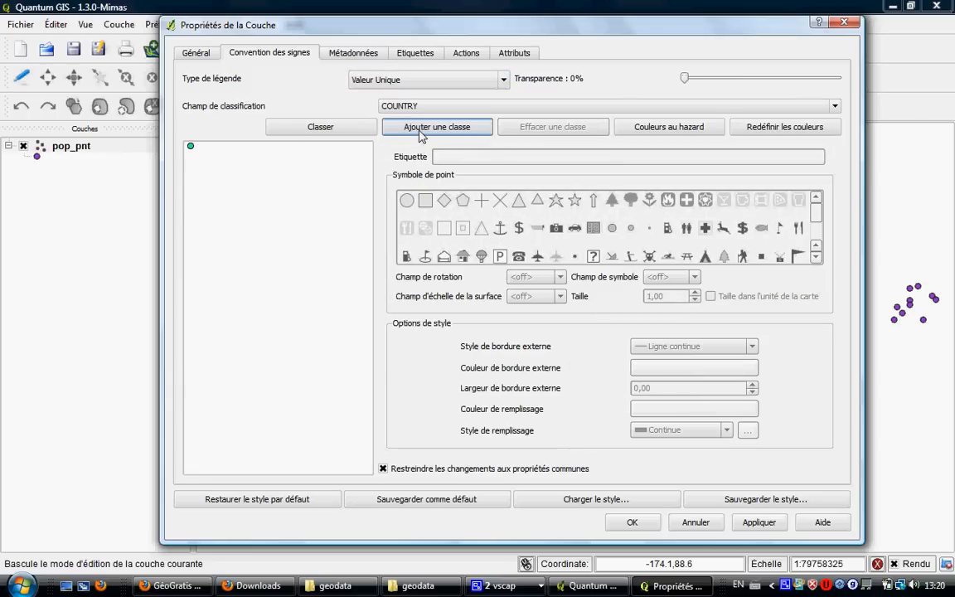
{"action": "left_click", "coordinate": [346, 133]}
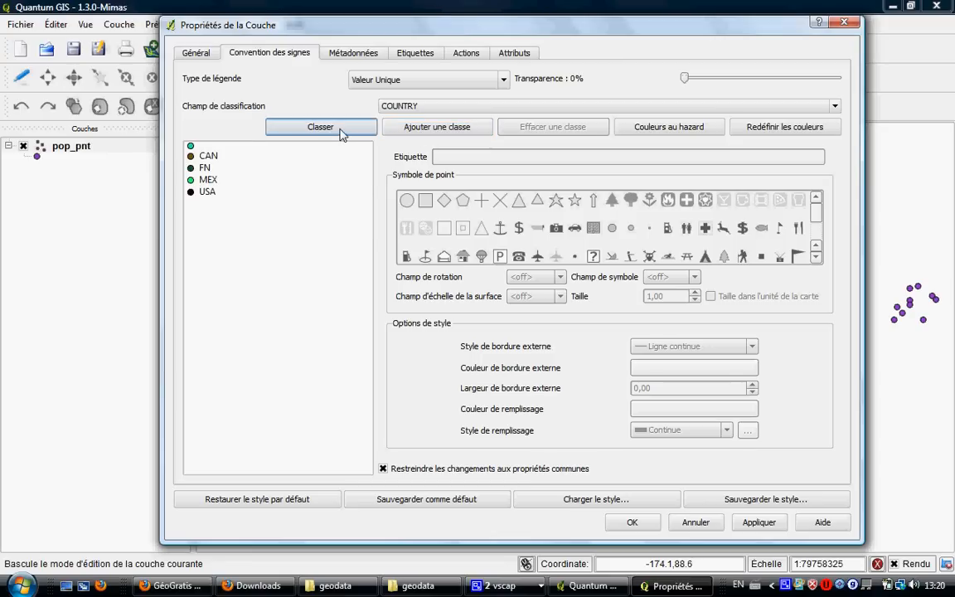
- Delete the FN, MEX and USA classes and the unnamed default class from the legend, keeping only CAN
{"action": "left_click_drag", "start_coordinate": [203, 168], "coordinate": [209, 200]}
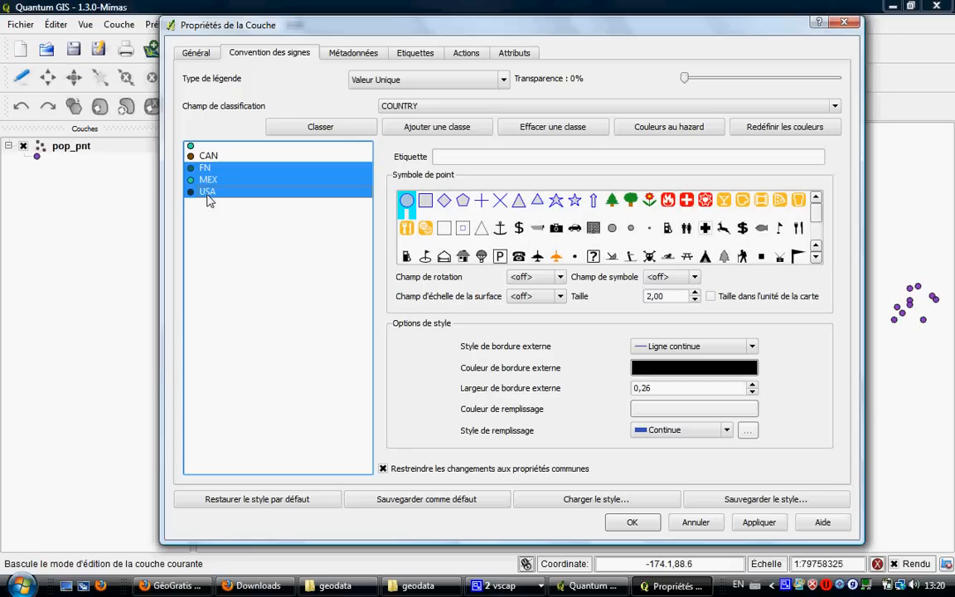
{"action": "left_click", "coordinate": [526, 126]}
{"action": "left_click", "coordinate": [211, 150]}
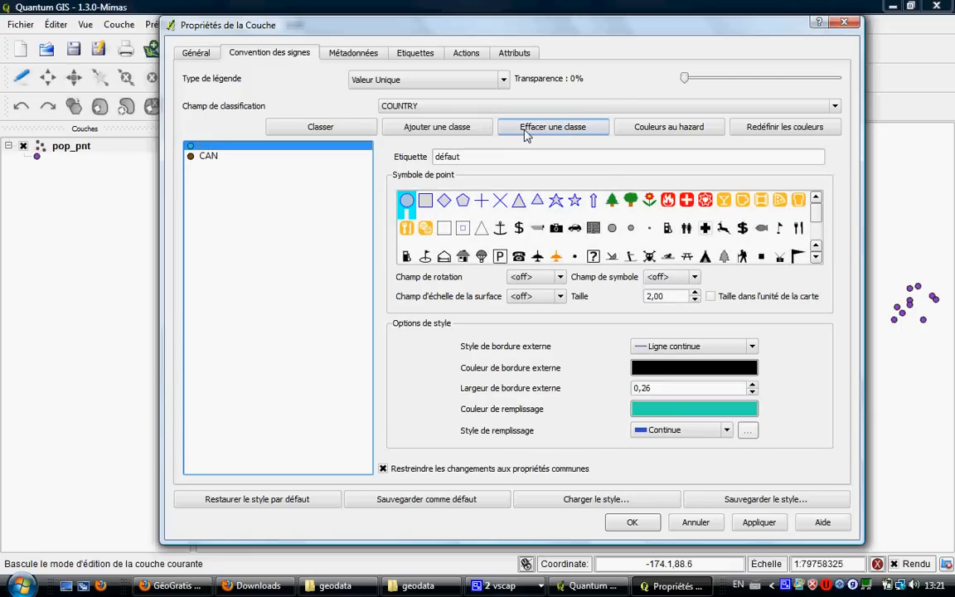
{"action": "left_click", "coordinate": [481, 124]}
- Give the CAN class a dark green fill (RGB 0, 85, 0) and accept the layer properties
{"action": "left_click", "coordinate": [218, 149]}
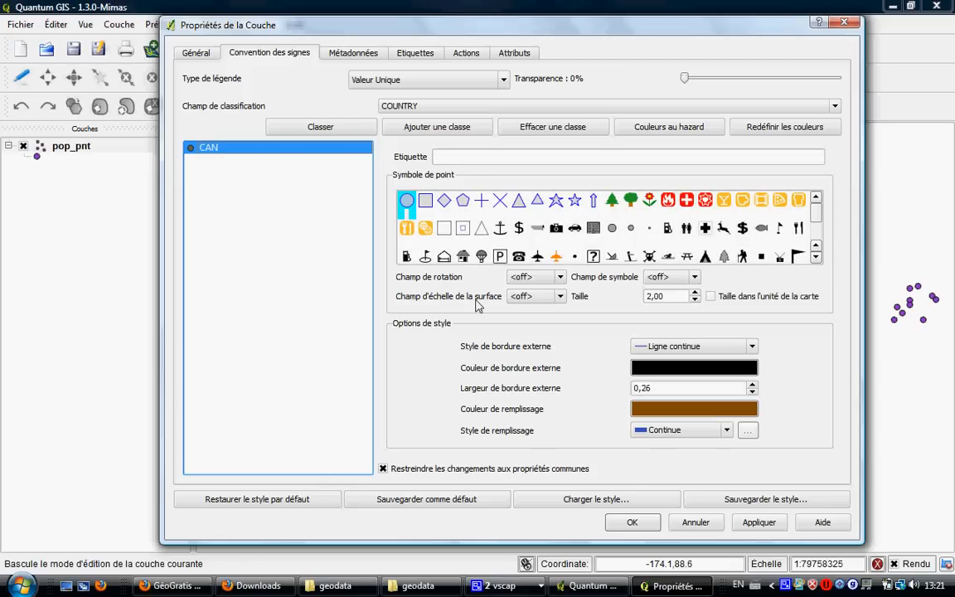
{"action": "left_click", "coordinate": [652, 411]}
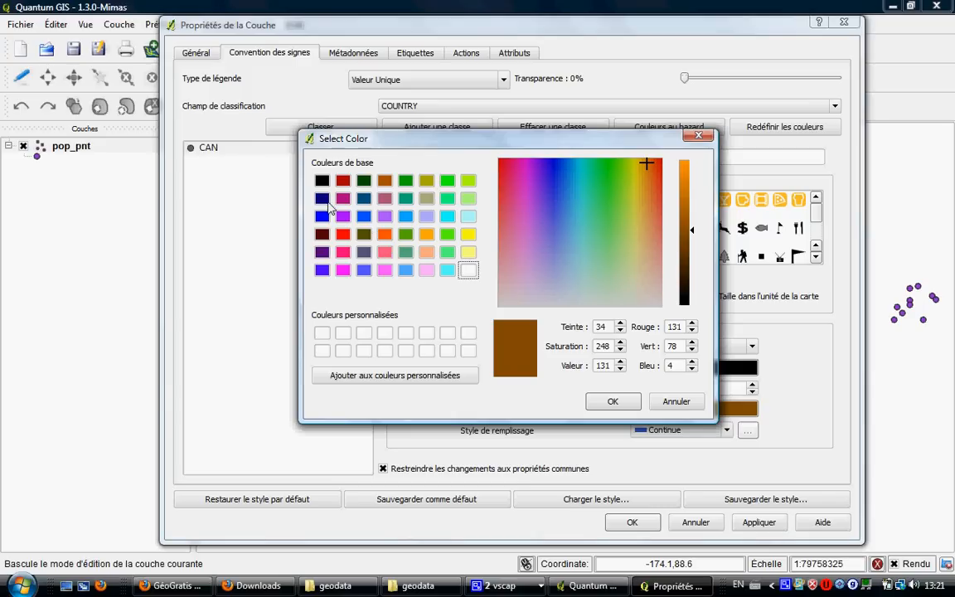
{"action": "left_click", "coordinate": [363, 183]}
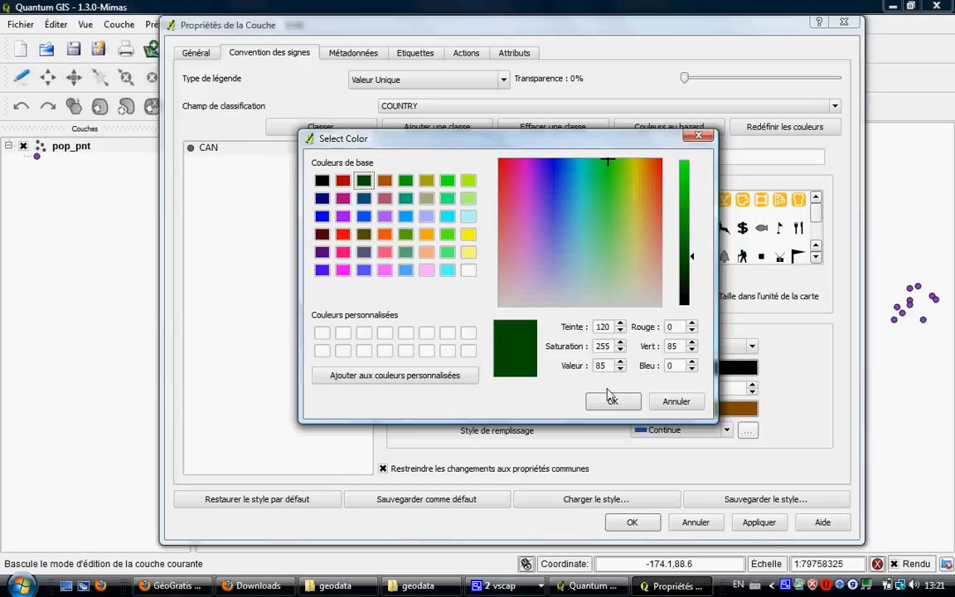
{"action": "left_click", "coordinate": [618, 403]}
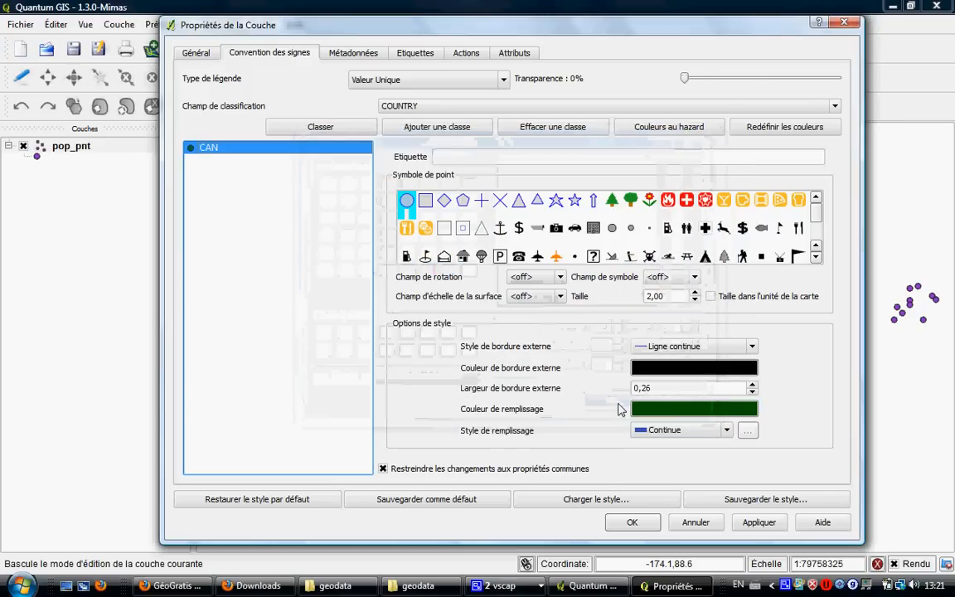
{"action": "left_click", "coordinate": [630, 522]}
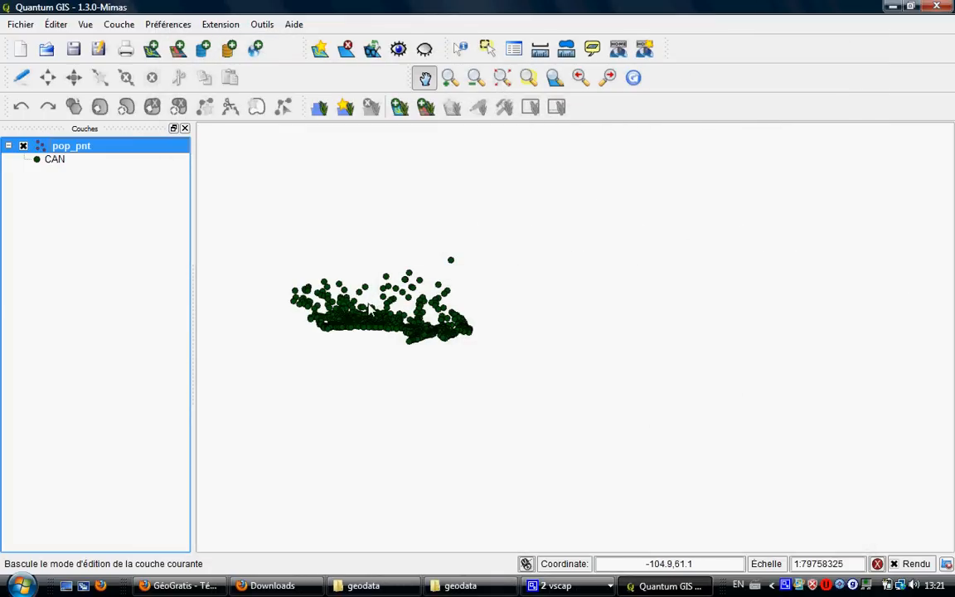
- Enable on-the-fly projection and set the project CRS to NAD83 / Statistics Canada Lambert (EPSG 3347), found by searching the name "canada"
{"action": "left_click", "coordinate": [946, 565]}
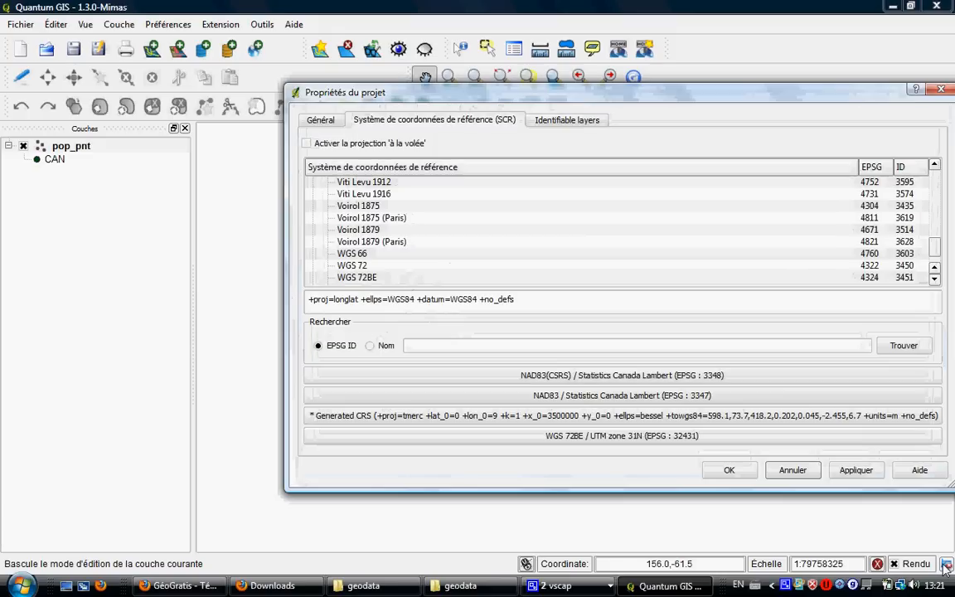
{"action": "left_click", "coordinate": [307, 143]}
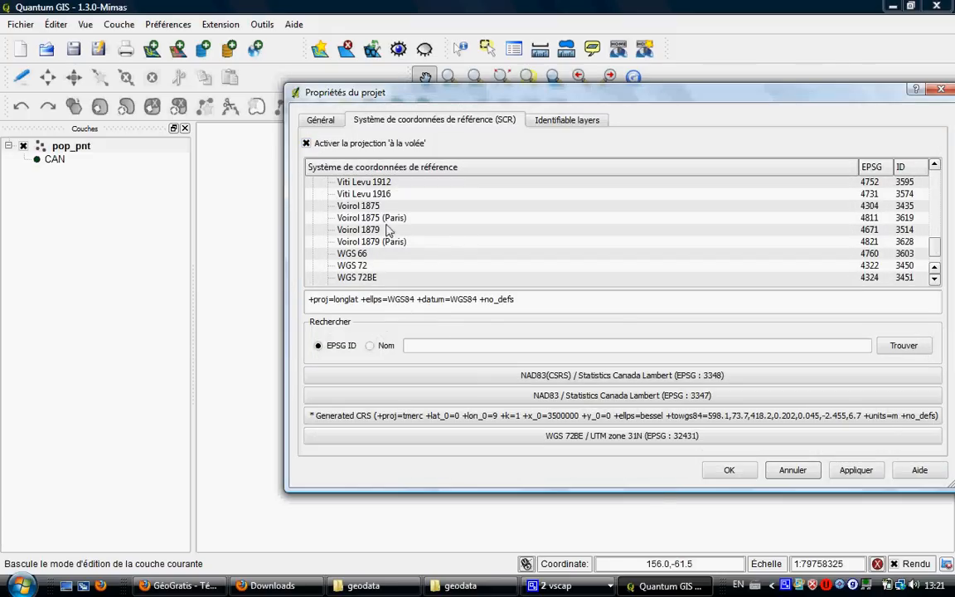
{"action": "left_click", "coordinate": [438, 348]}
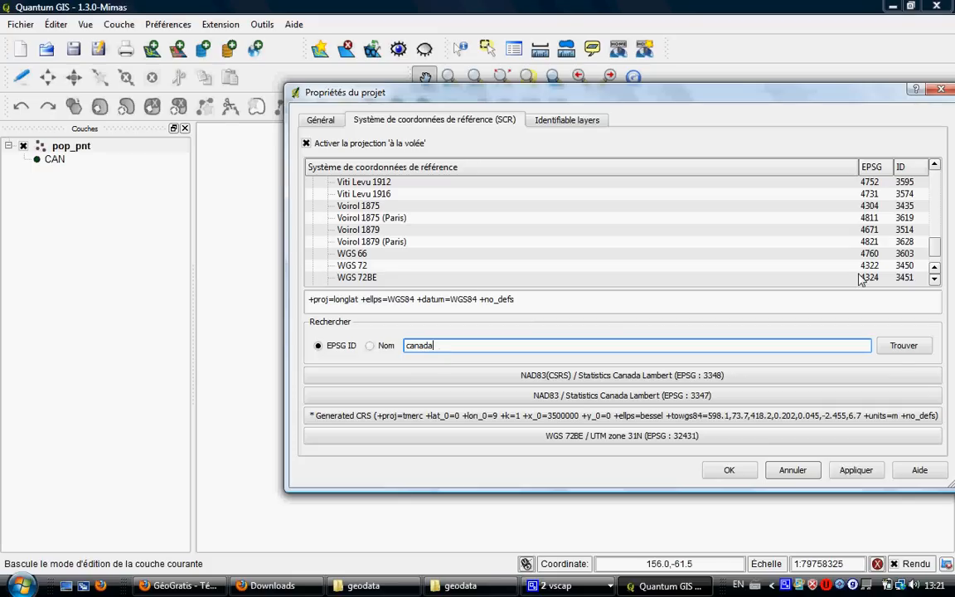
{"action": "left_click", "coordinate": [901, 352]}
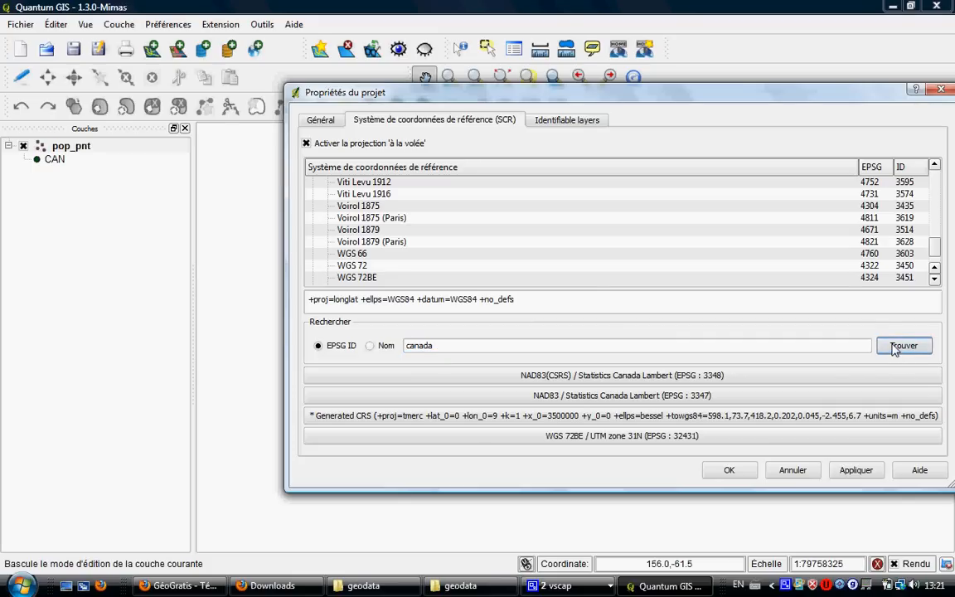
{"action": "left_click", "coordinate": [370, 345]}
{"action": "left_click", "coordinate": [905, 345]}
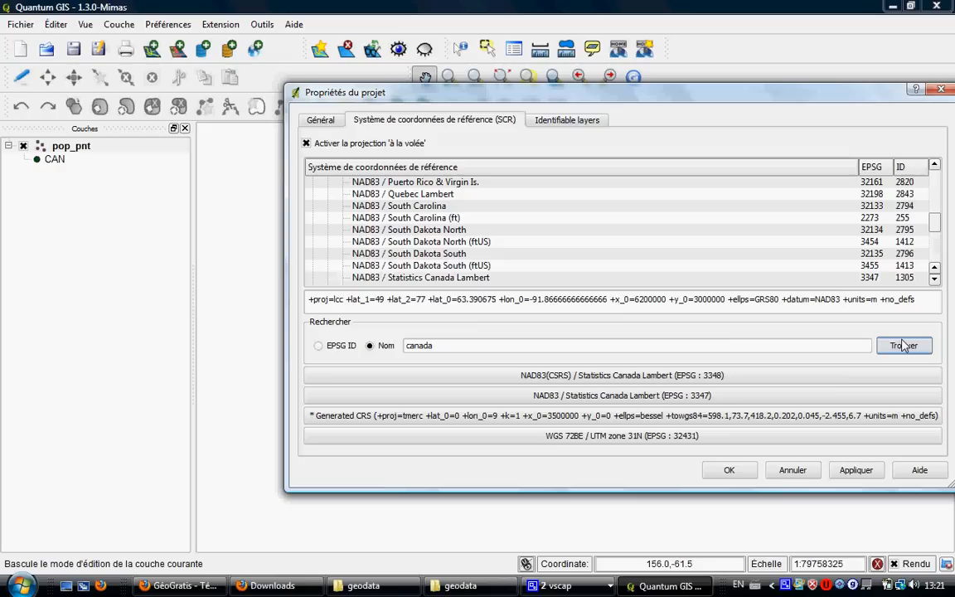
{"action": "left_click", "coordinate": [440, 279]}
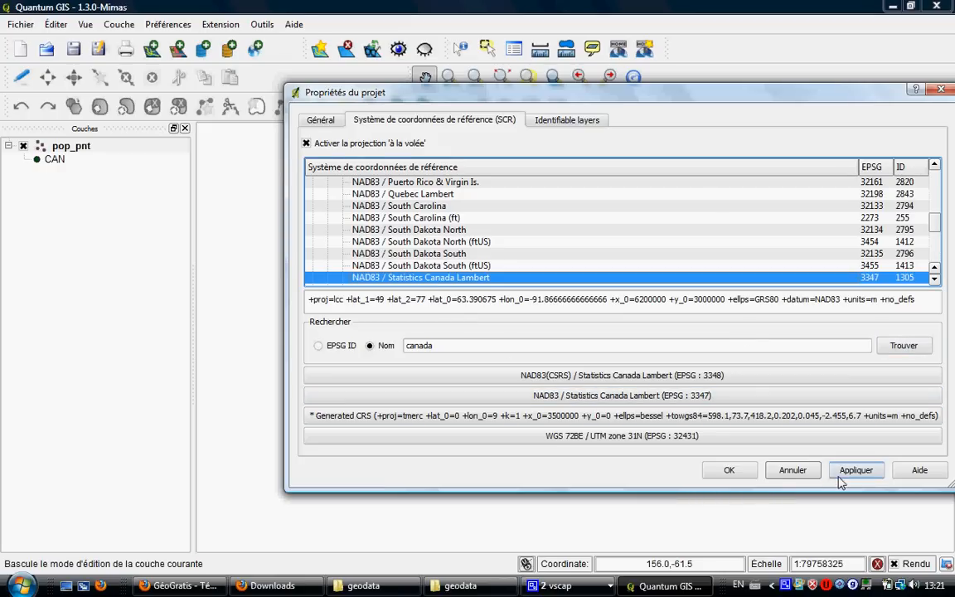
{"action": "left_click", "coordinate": [731, 470]}
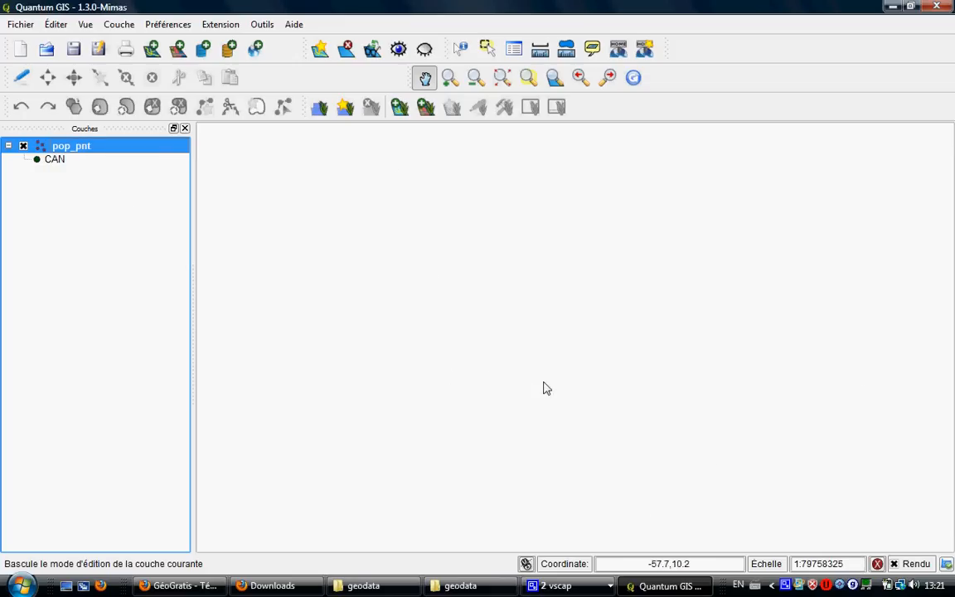
- Zoom to the pop_pnt layer's extent, then zoom in closely around the Canadian points
{"action": "right_click", "coordinate": [94, 150]}
{"action": "left_click", "coordinate": [103, 155]}
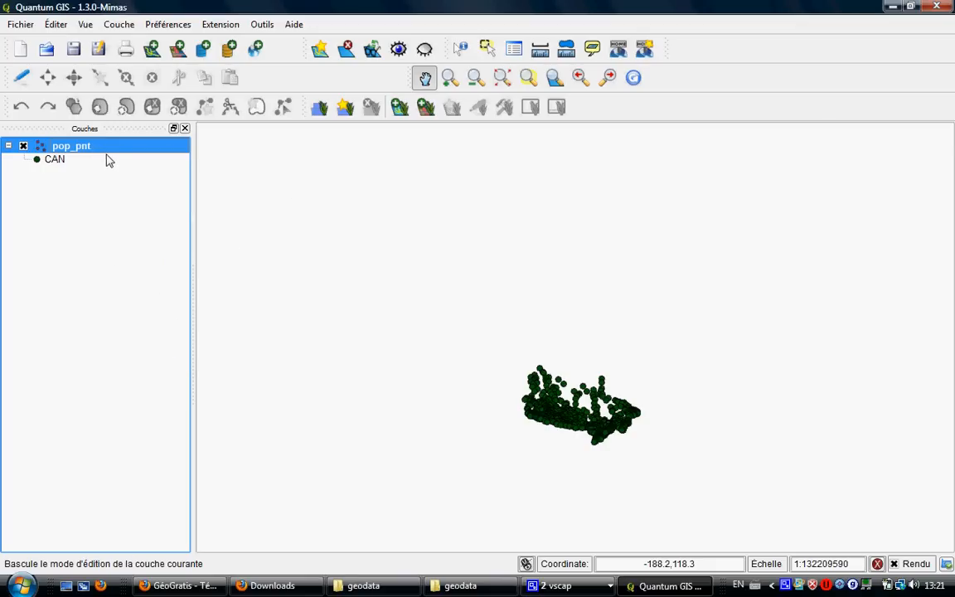
{"action": "left_click", "coordinate": [450, 77]}
{"action": "left_click_drag", "start_coordinate": [514, 343], "coordinate": [651, 457]}
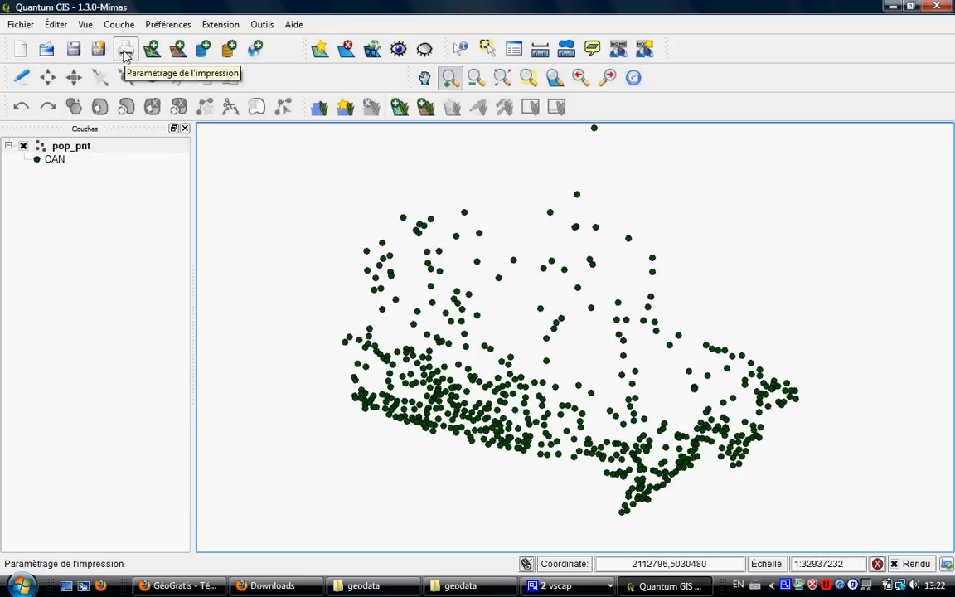
- Open a print layout and add a map about 279 by 161 mm, leaving space above it for a title
{"action": "left_click", "coordinate": [125, 52]}
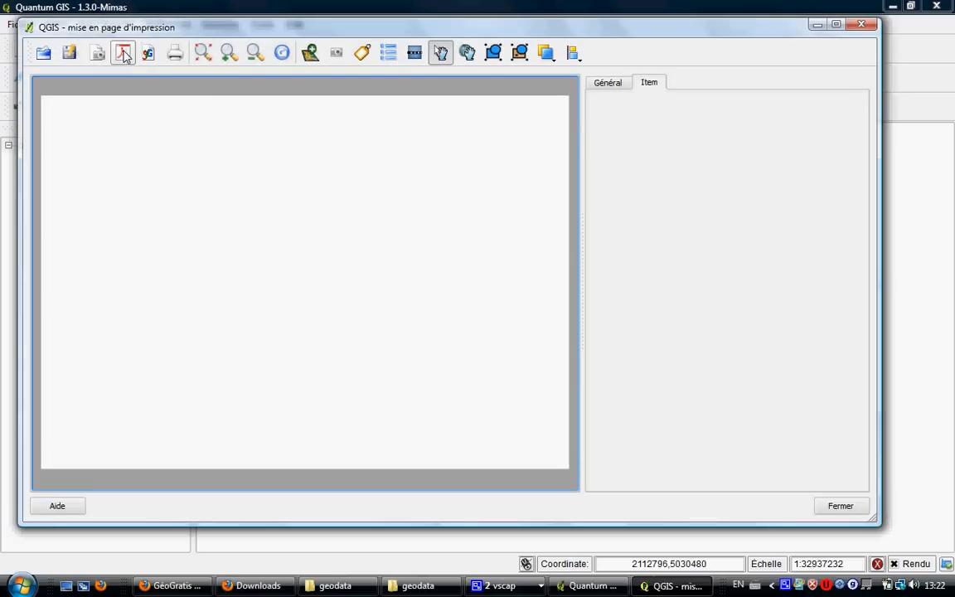
{"action": "left_click", "coordinate": [310, 52]}
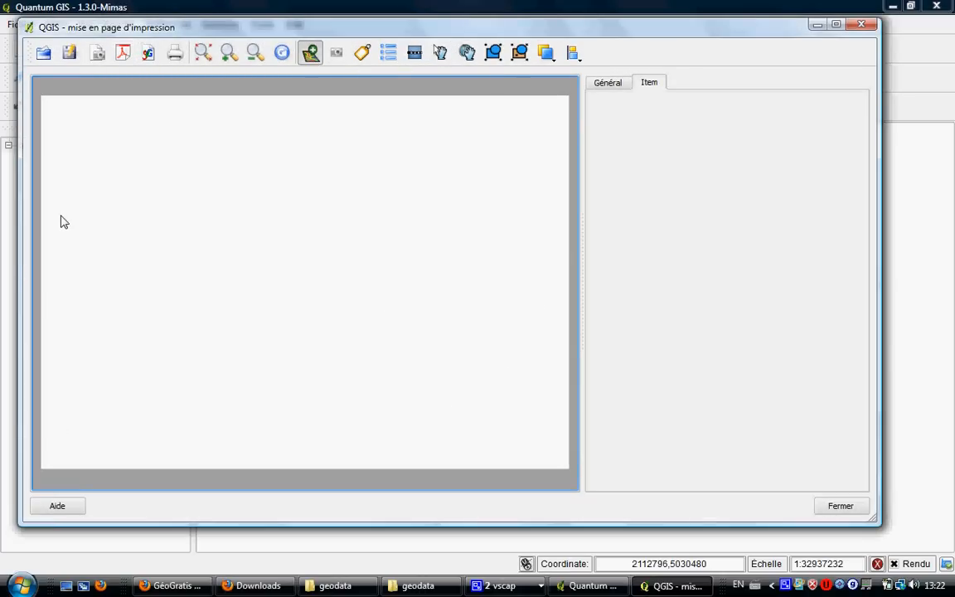
{"action": "left_click_drag", "start_coordinate": [59, 206], "coordinate": [559, 462]}
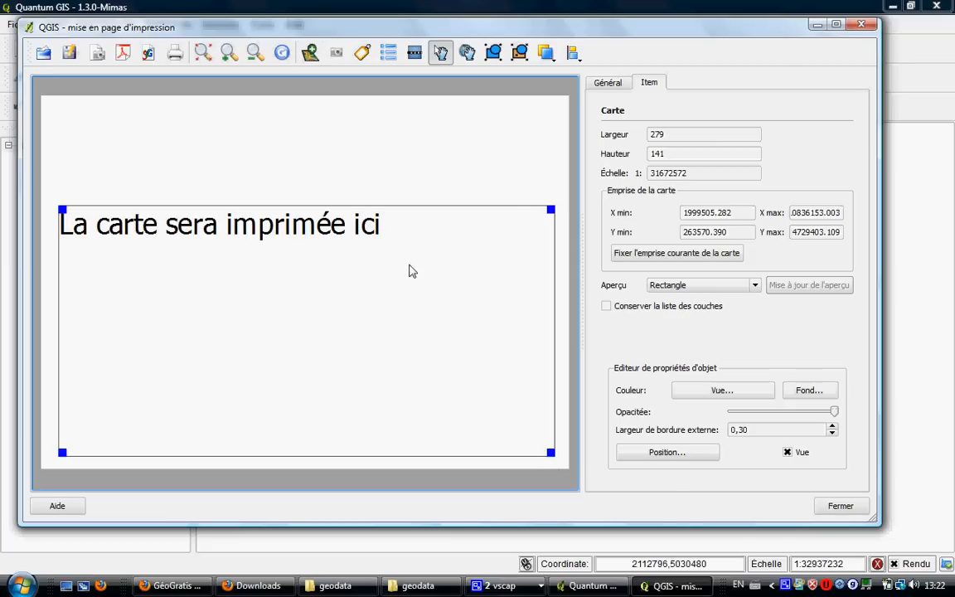
{"action": "left_click_drag", "start_coordinate": [550, 213], "coordinate": [548, 175]}
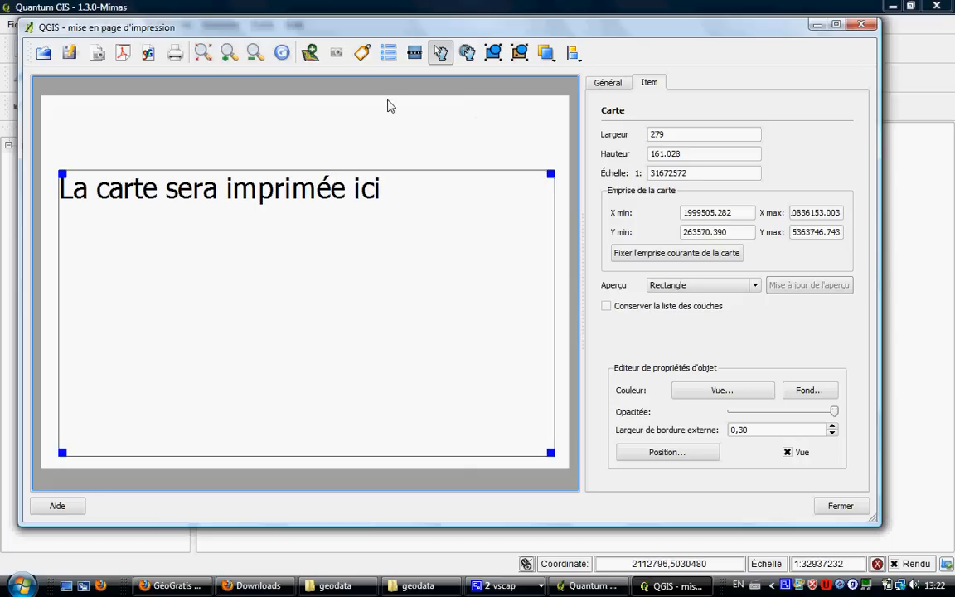
- Add a text label above the map reading "Centres habités du Canada"
{"action": "left_click", "coordinate": [356, 121]}
{"action": "left_click", "coordinate": [361, 52]}
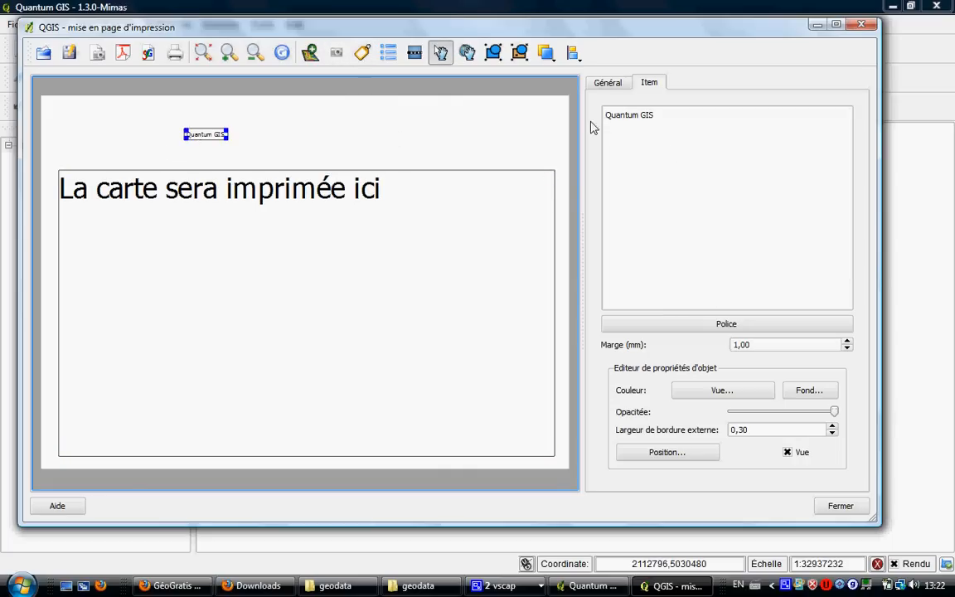
{"action": "left_click_drag", "start_coordinate": [673, 124], "coordinate": [537, 121]}
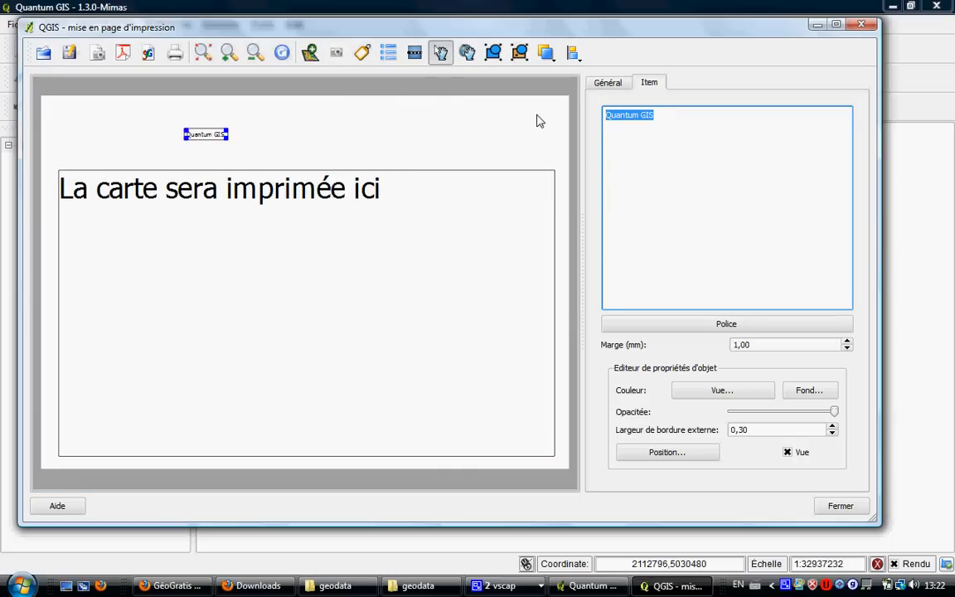
{"action": "type", "text": "Centres habités du Canada"}
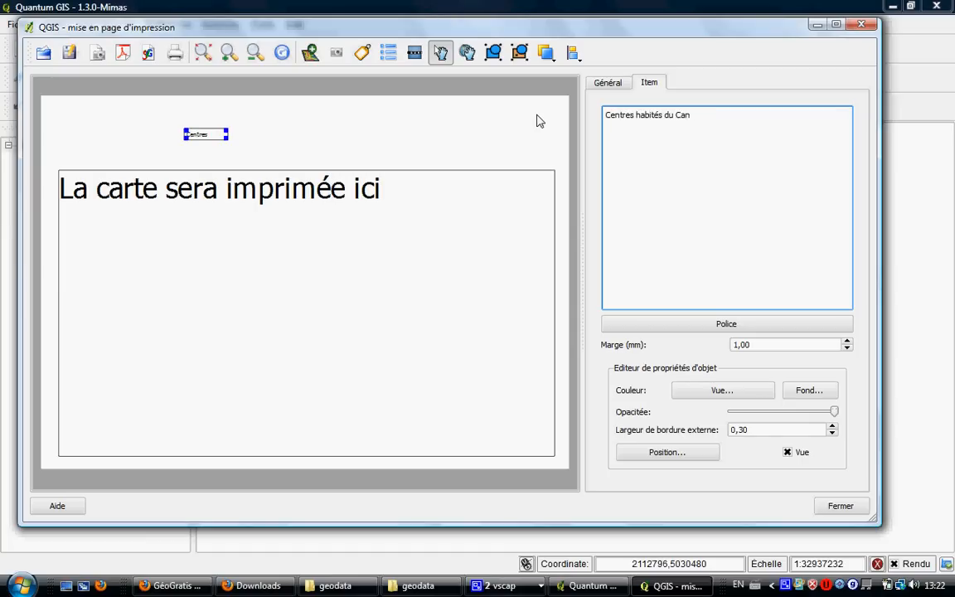
- Set the title label's font size to 36 and enlarge its box to fit the whole text
{"action": "left_click", "coordinate": [725, 324]}
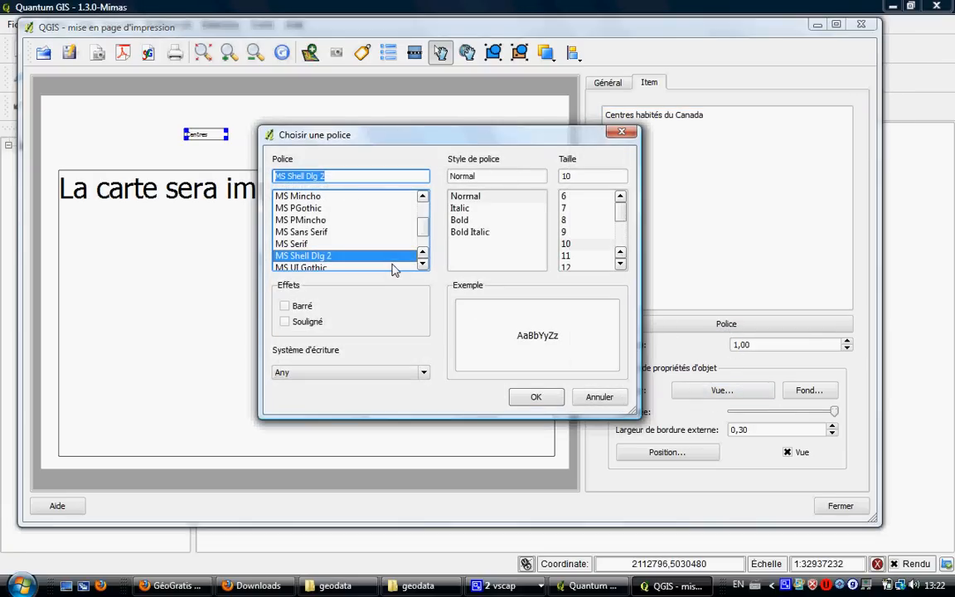
{"action": "left_click", "coordinate": [593, 177]}
{"action": "type", "text": "36"}
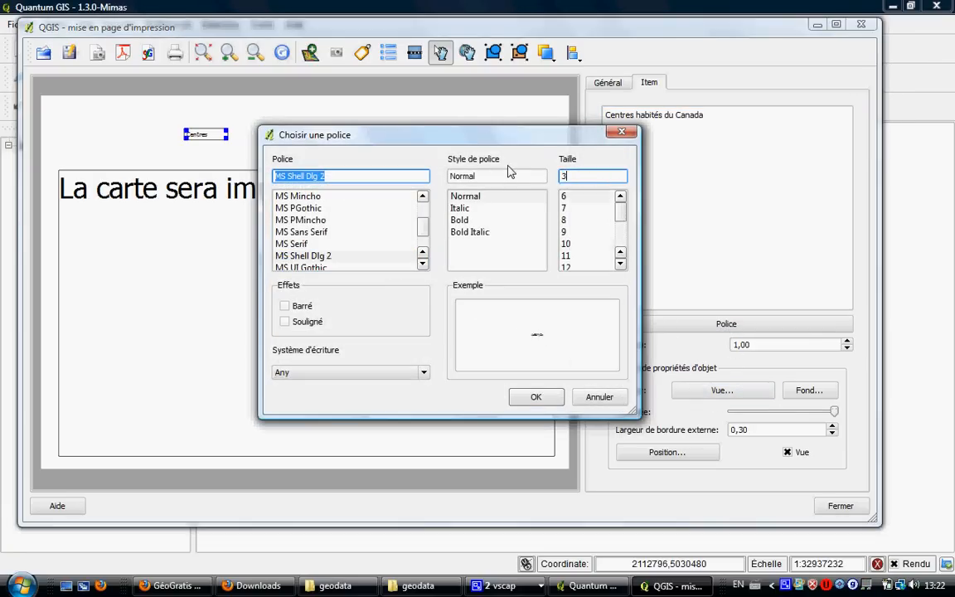
{"action": "left_click", "coordinate": [536, 399]}
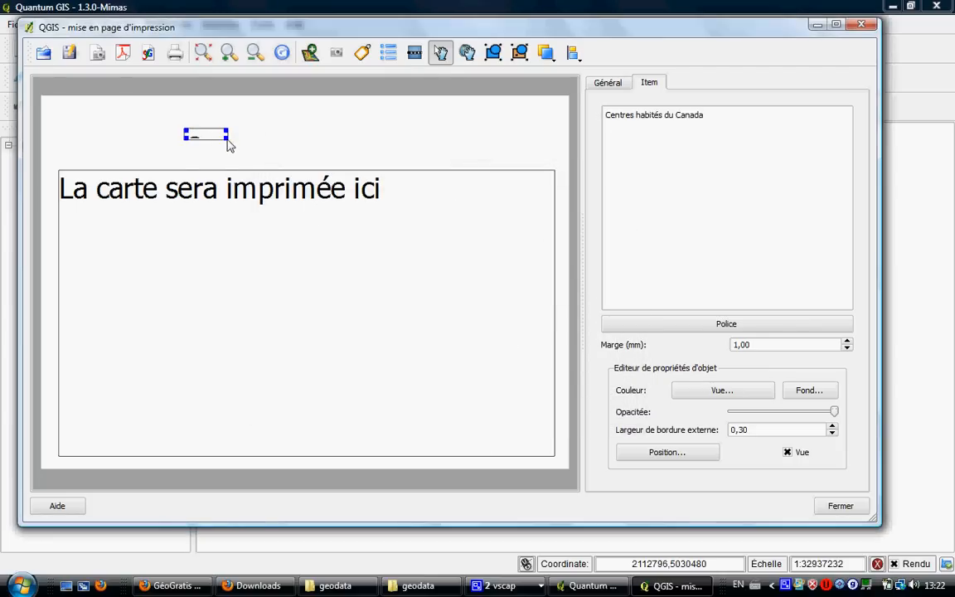
{"action": "left_click_drag", "start_coordinate": [229, 145], "coordinate": [485, 164]}
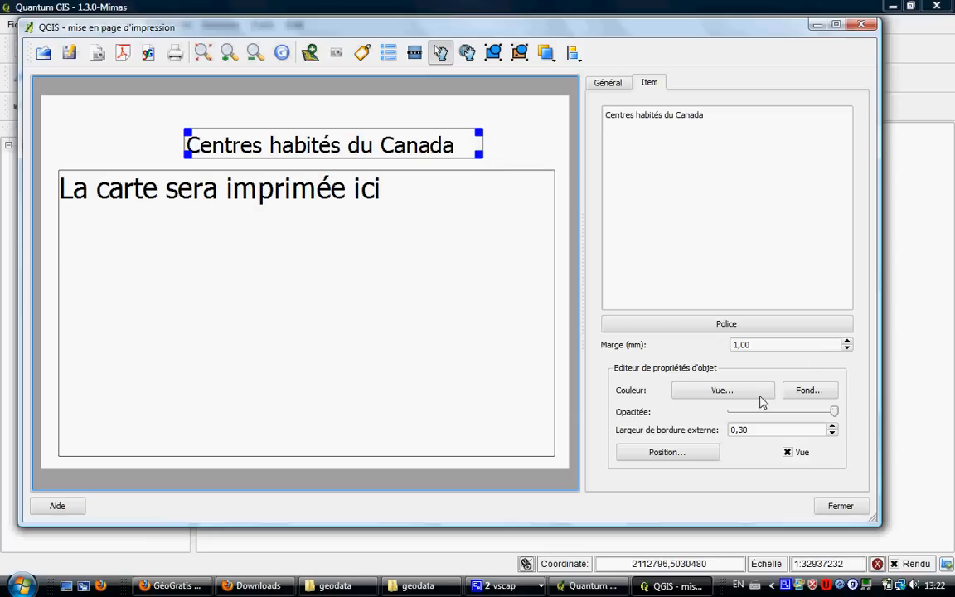
- Remove the frame around the title label and nudge the label slightly left to centre it above the map
{"action": "left_click", "coordinate": [787, 453]}
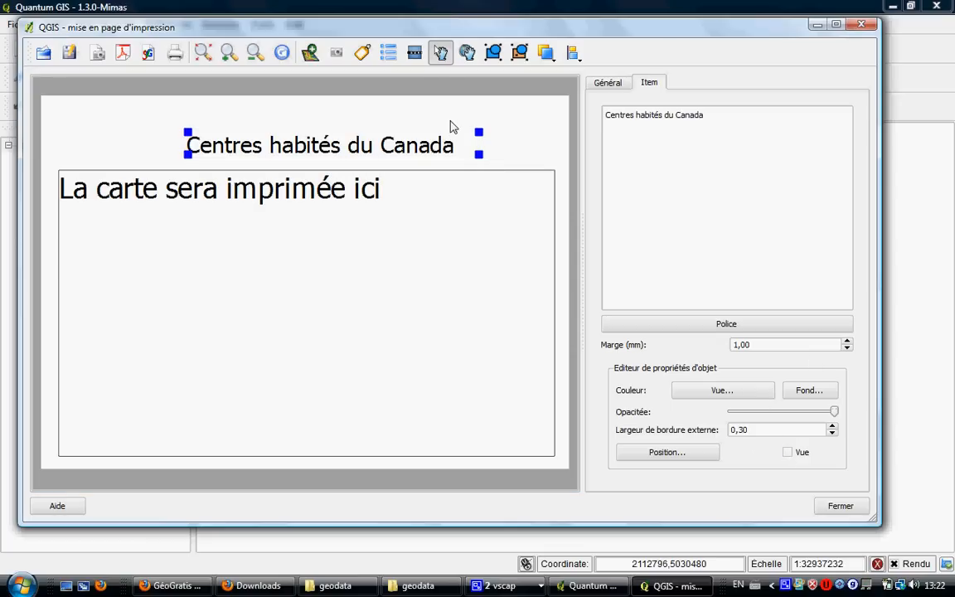
{"action": "left_click", "coordinate": [408, 147]}
{"action": "key", "text": "Left"}
{"action": "key", "text": "Left"}
{"action": "key", "text": "Left"}
{"action": "key", "text": "Left"}
{"action": "key", "text": "Left"}
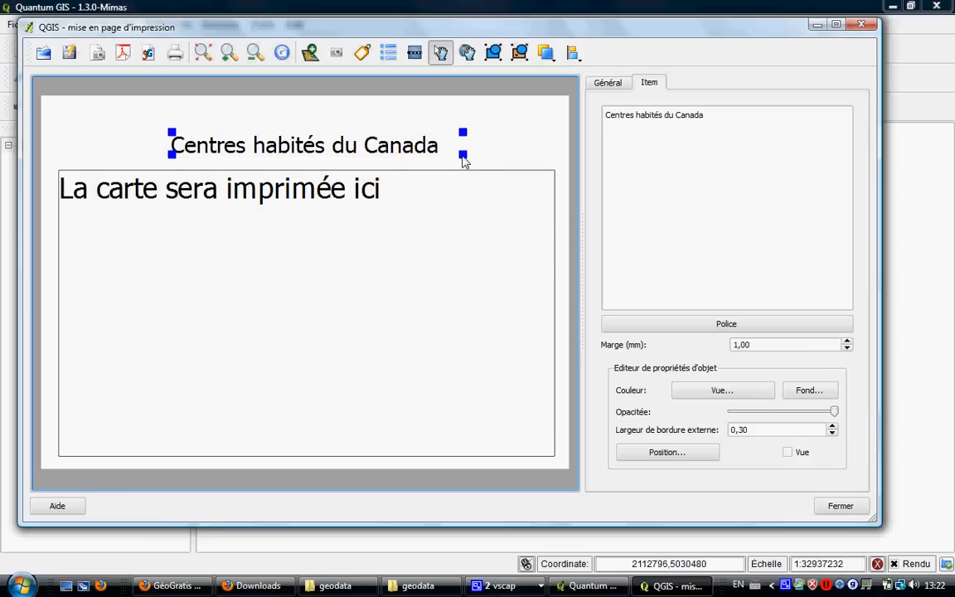
- Narrow the title label's box to fit its text and raise the label slightly to leave more space above the map
{"action": "left_click_drag", "start_coordinate": [463, 157], "coordinate": [441, 162]}
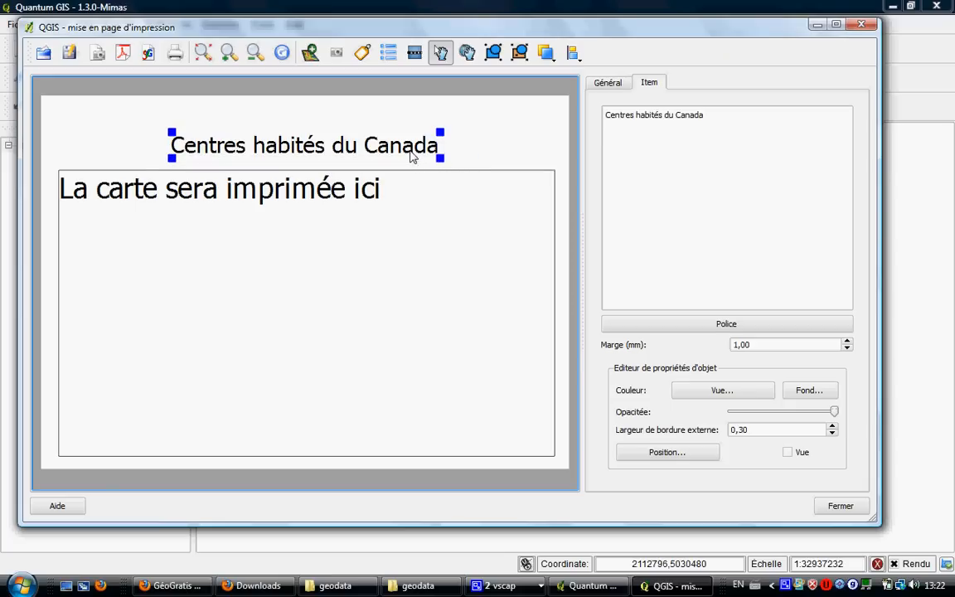
{"action": "key", "text": "Up"}
{"action": "key", "text": "Up"}
{"action": "key", "text": "Up"}
{"action": "key", "text": "Up"}
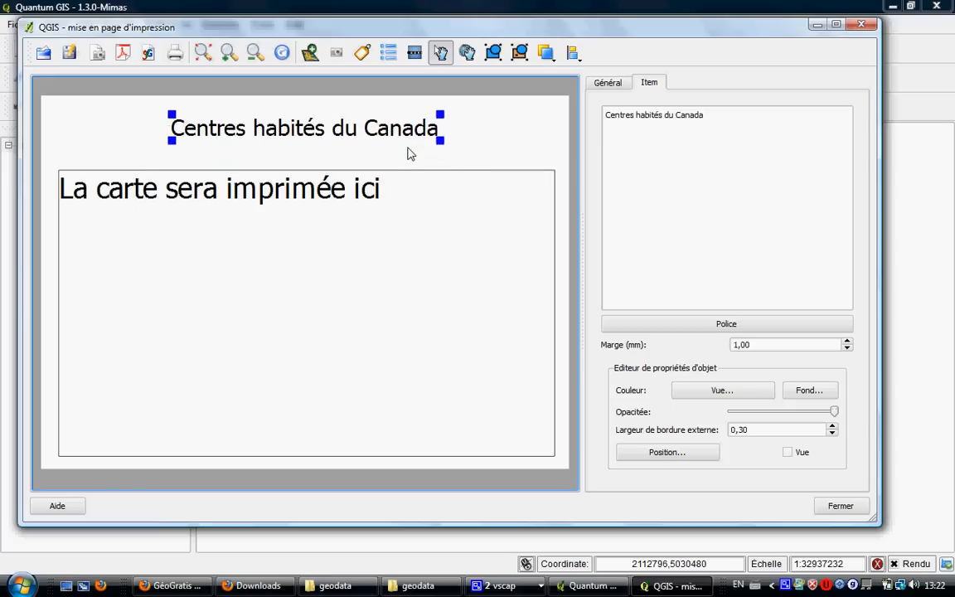
{"action": "key", "text": "Down"}
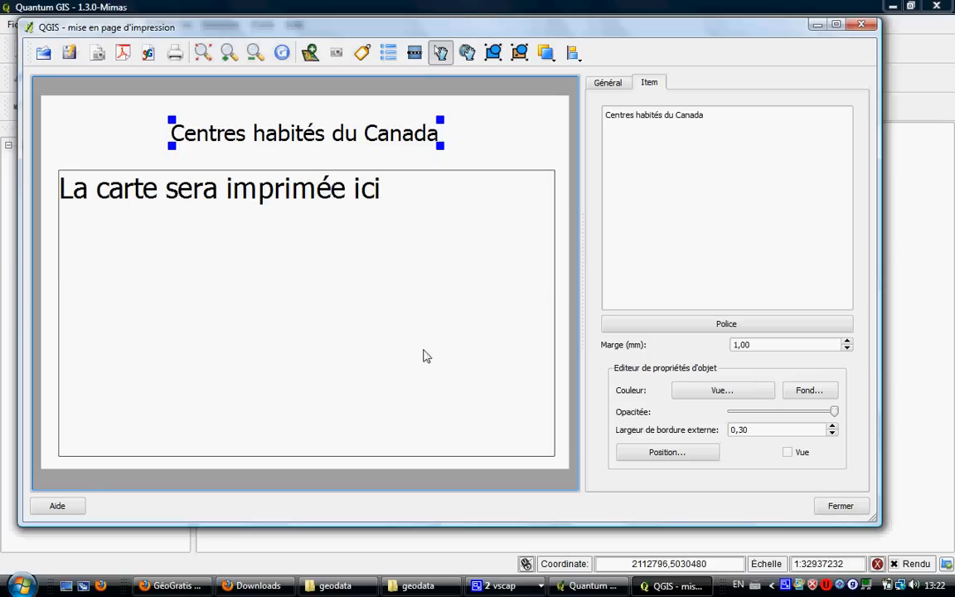
{"action": "left_click", "coordinate": [514, 156]}
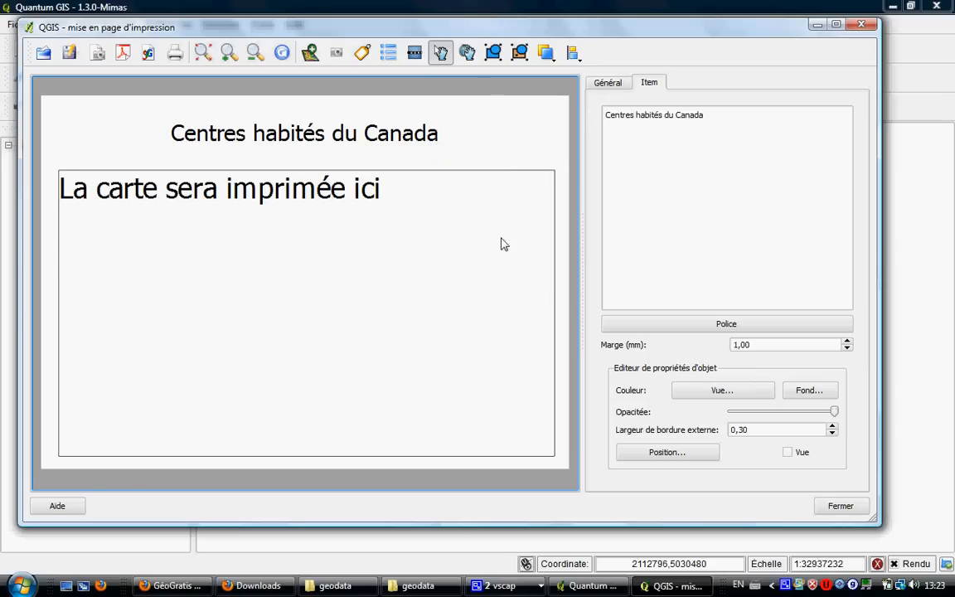
- Set the map item's preview mode to Rendu so the populated places are drawn in the layout
{"action": "left_click", "coordinate": [442, 226]}
{"action": "left_click", "coordinate": [603, 82]}
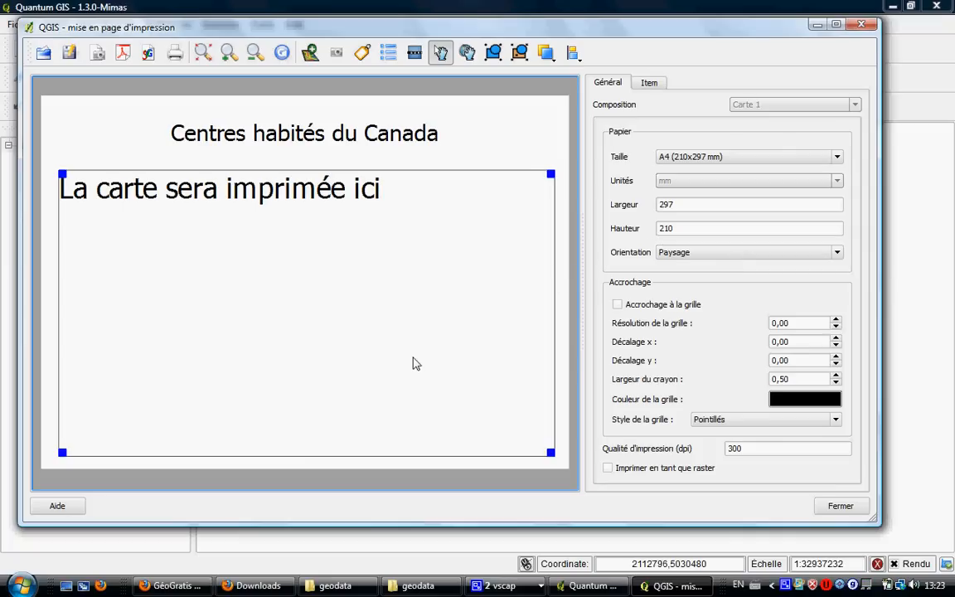
{"action": "left_click", "coordinate": [659, 83]}
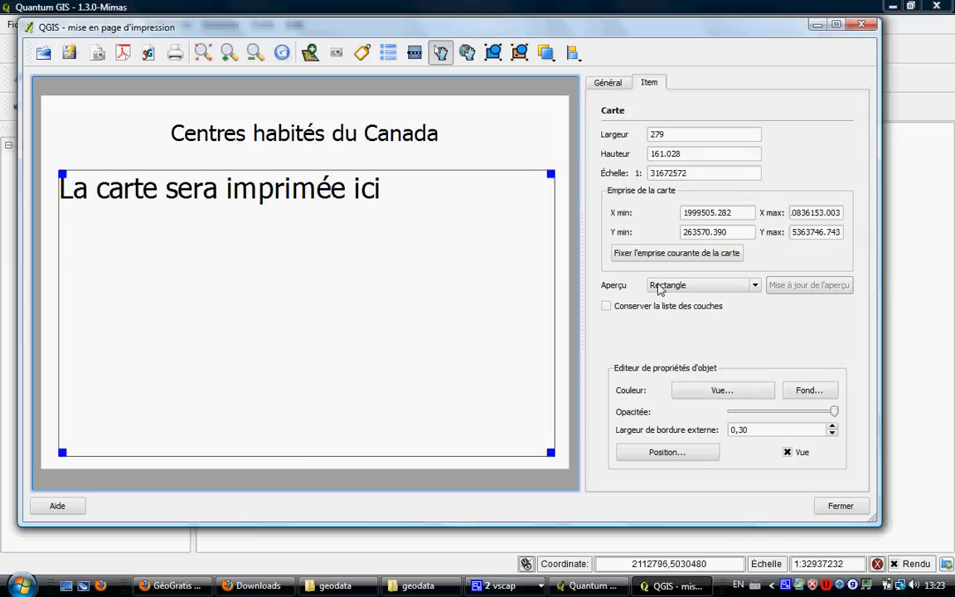
{"action": "left_click", "coordinate": [696, 288]}
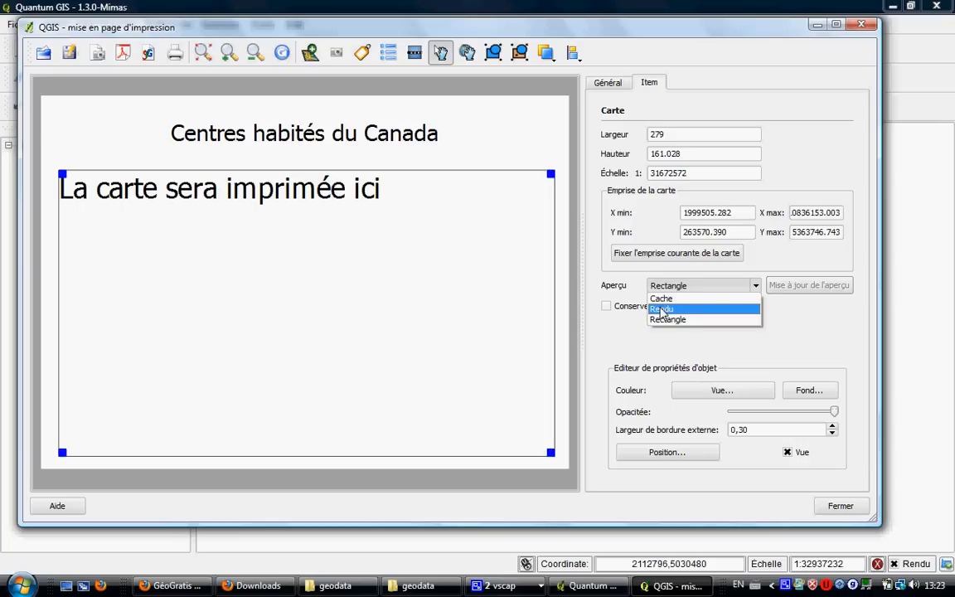
{"action": "left_click", "coordinate": [662, 309]}
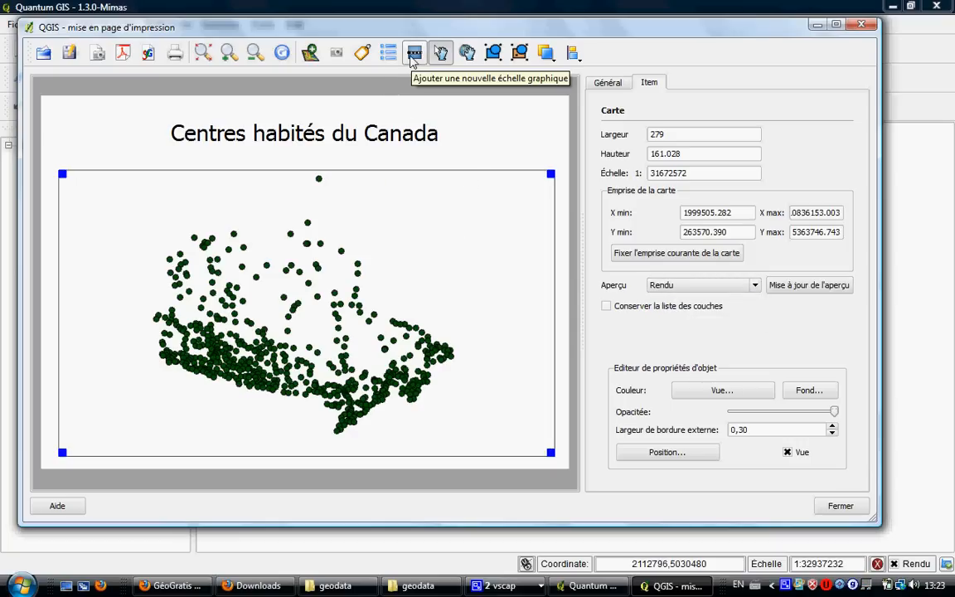
- Add a scale bar near the map's lower right corner with a segment size of 1000000 map units
{"action": "left_click", "coordinate": [413, 56]}
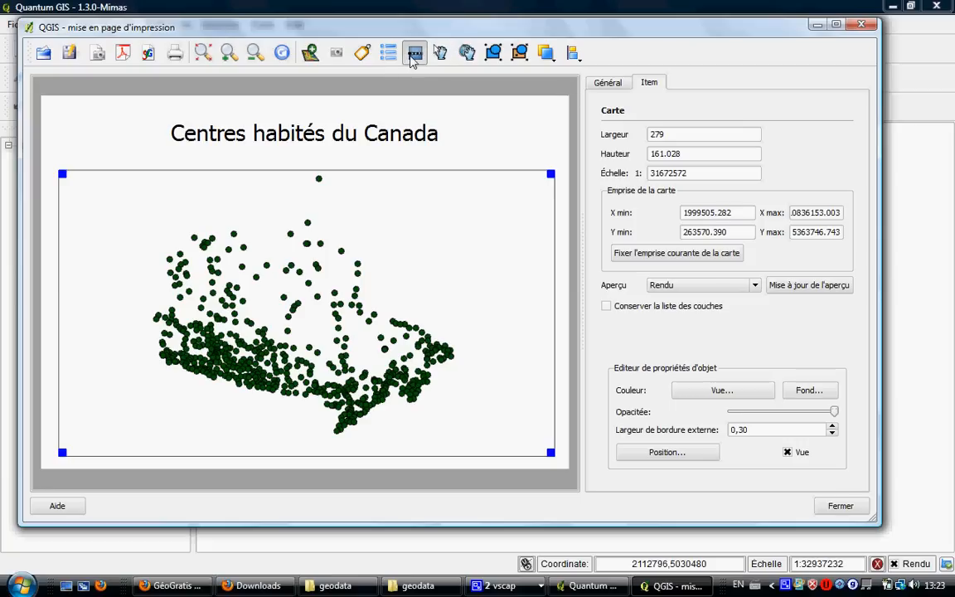
{"action": "left_click", "coordinate": [387, 431]}
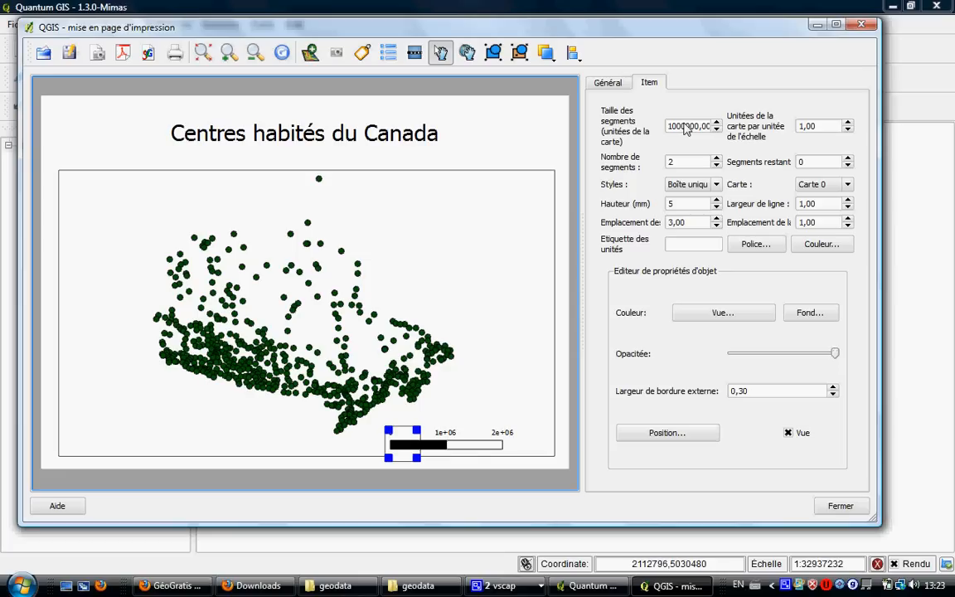
{"action": "left_click", "coordinate": [685, 129]}
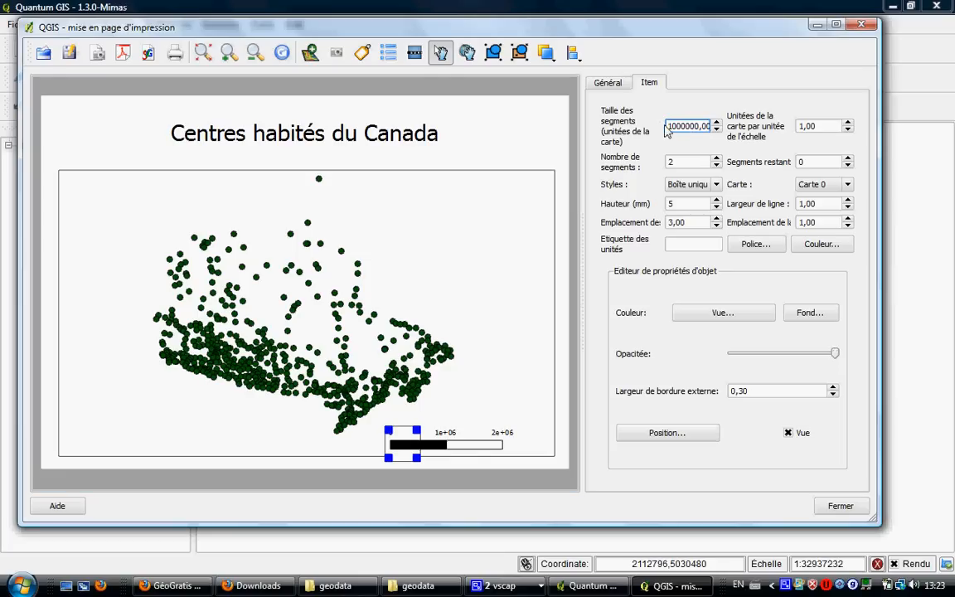
{"action": "left_click_drag", "start_coordinate": [671, 133], "coordinate": [746, 136]}
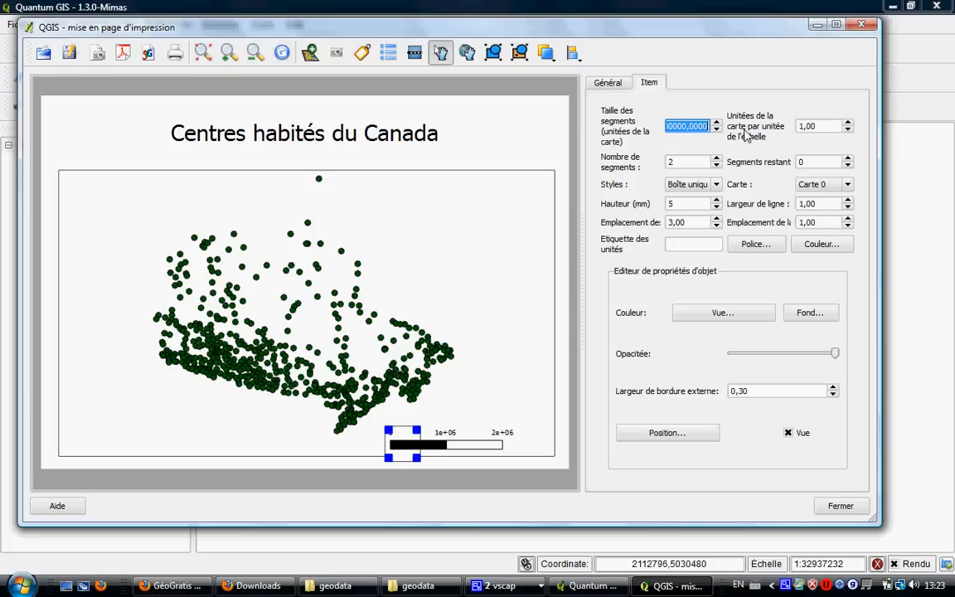
{"action": "type", "text": "100"}
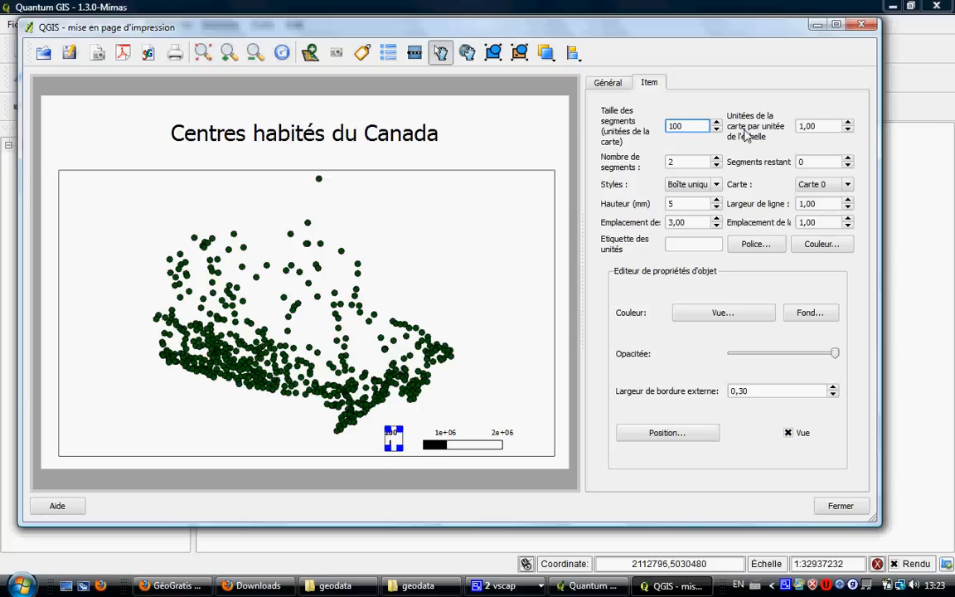
{"action": "type", "text": "0000"}
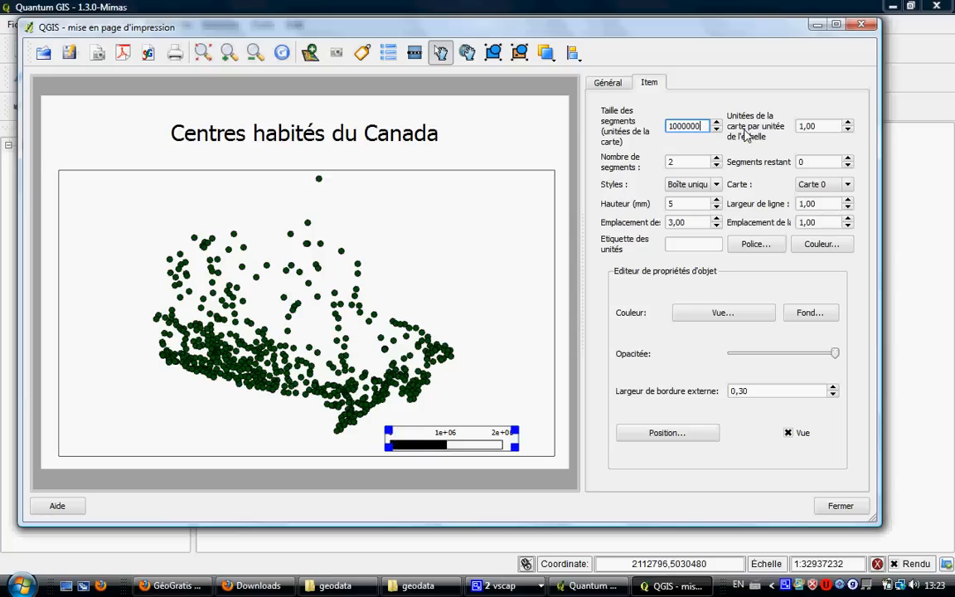
- Set the scale bar to 1000 map units per bar unit and label its units "km"
{"action": "left_click", "coordinate": [802, 129]}
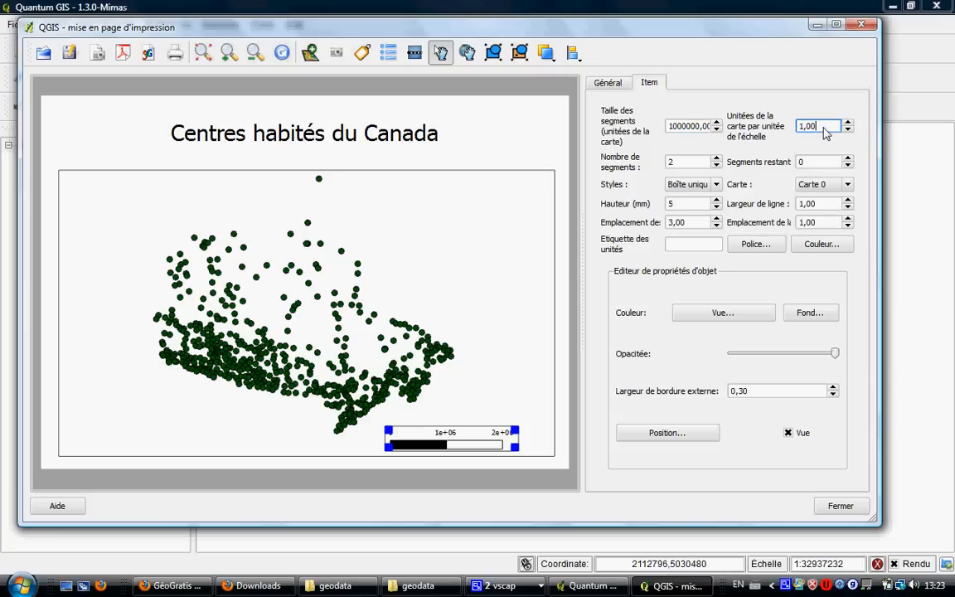
{"action": "double_click", "coordinate": [803, 129]}
{"action": "type", "text": "1000"}
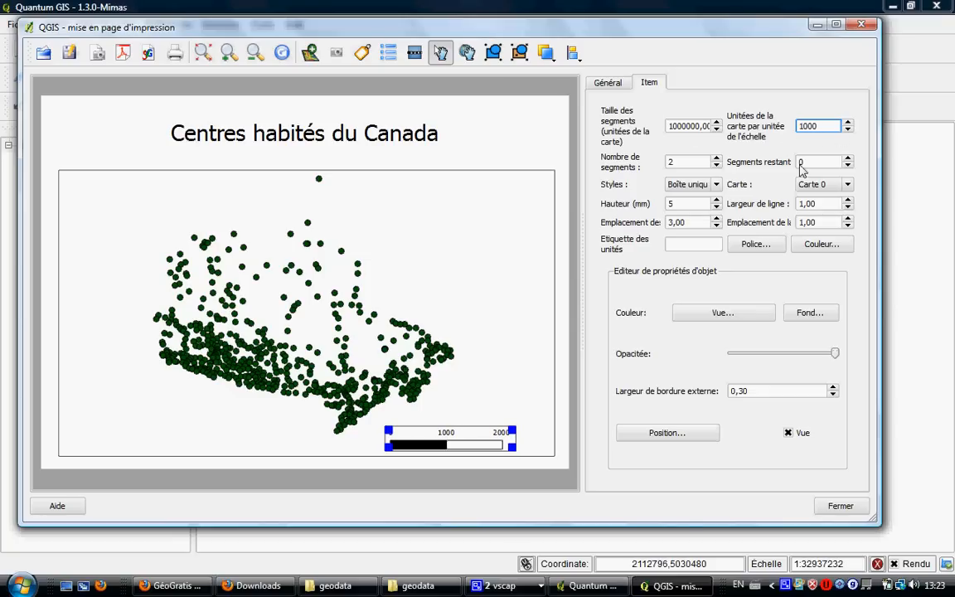
{"action": "left_click", "coordinate": [683, 247]}
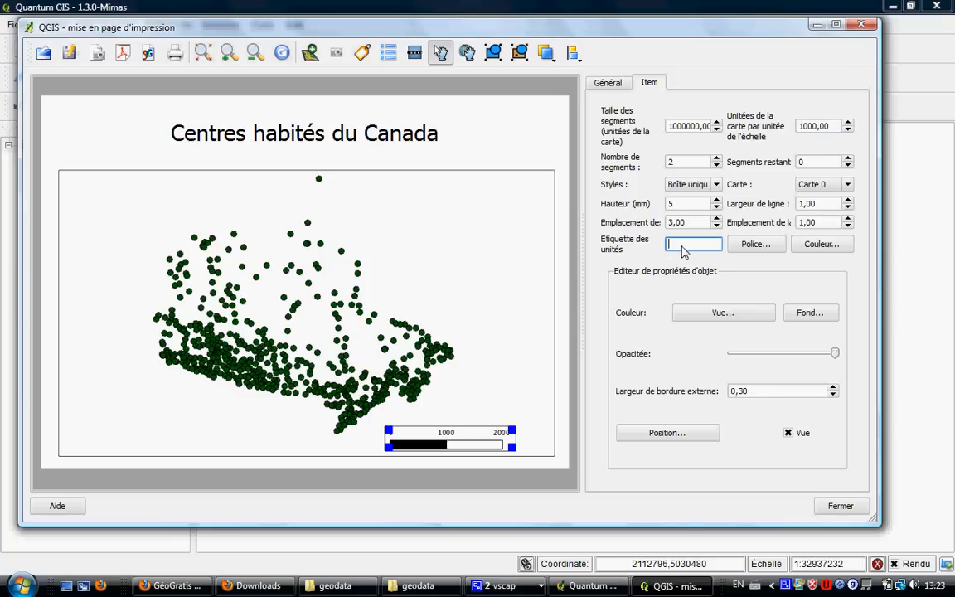
{"action": "type", "text": "km"}
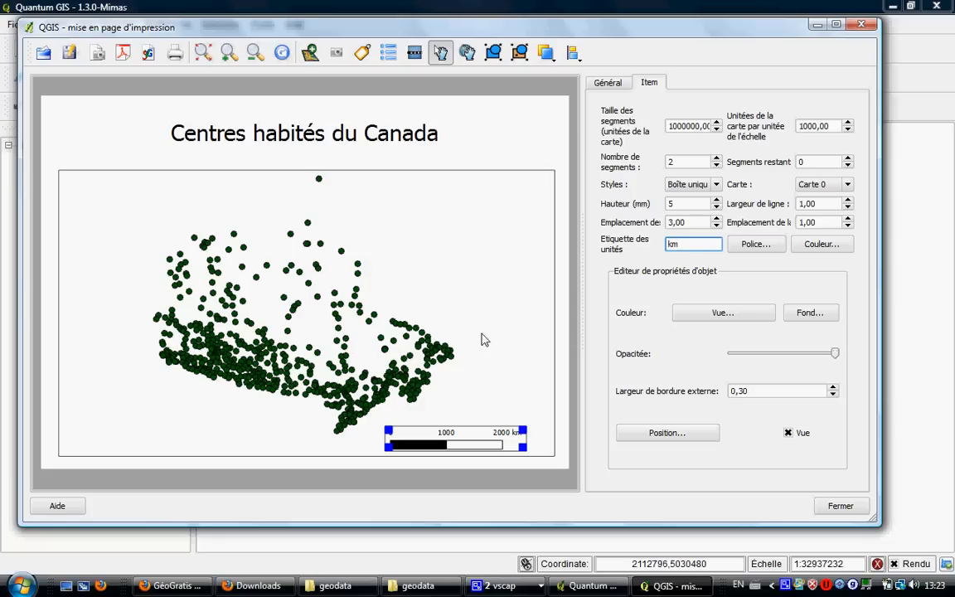
- Remove the scale bar's frame and shift the bar slightly right, closer to the map's lower right corner
{"action": "left_click", "coordinate": [789, 433]}
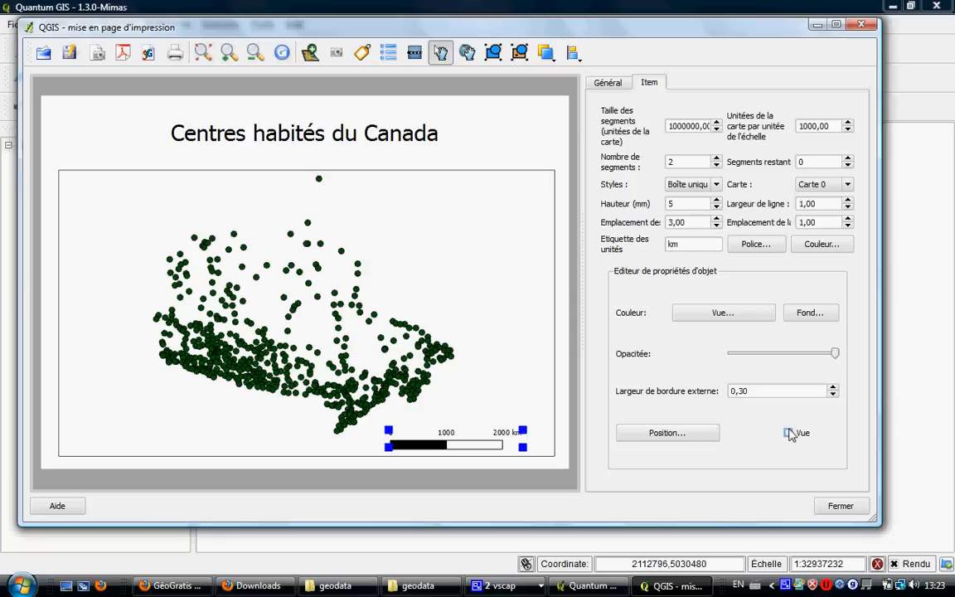
{"action": "left_click_drag", "start_coordinate": [444, 447], "coordinate": [456, 449]}
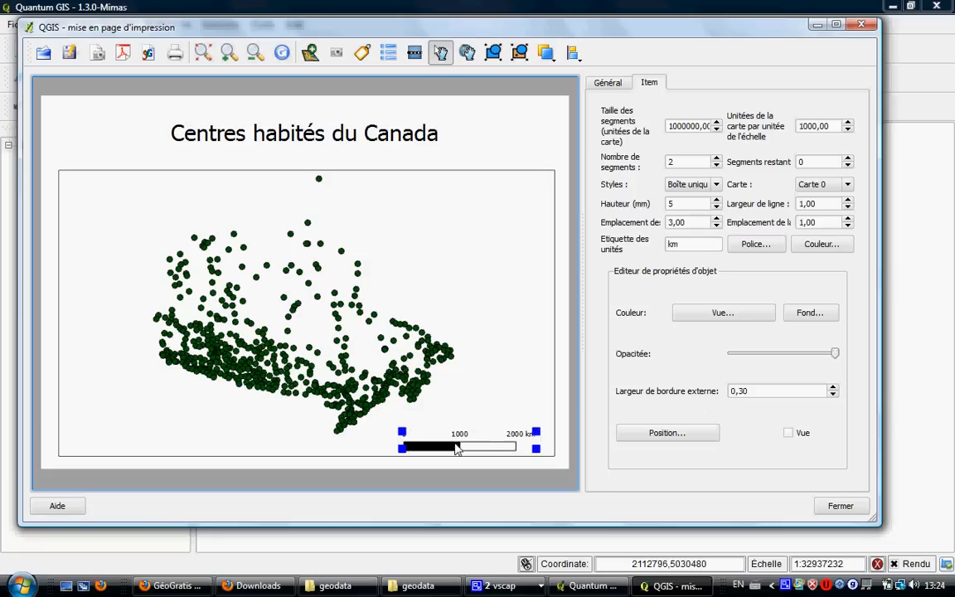
{"action": "left_click", "coordinate": [485, 202]}
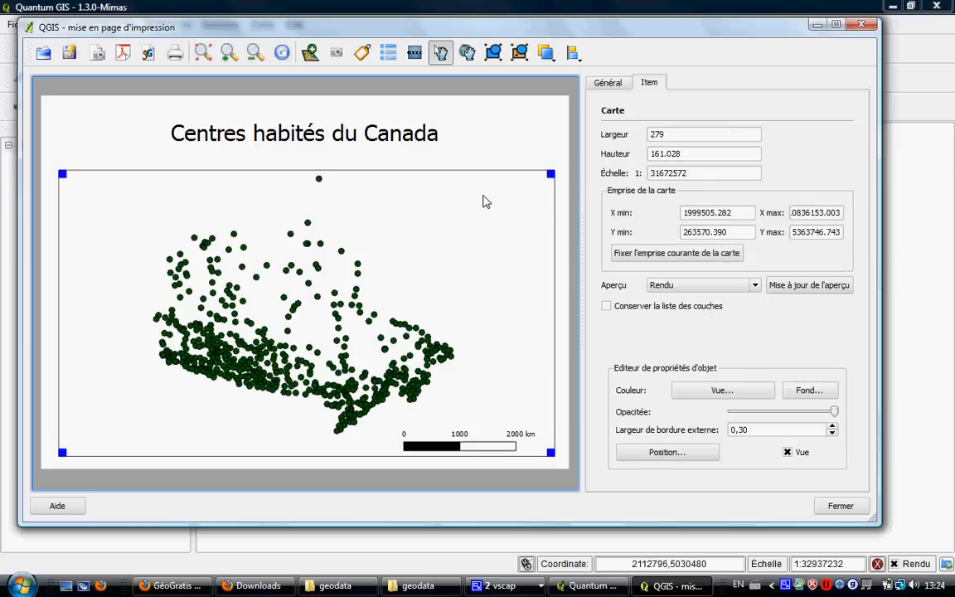
- Add an image in the map's upper right area using north-arrow.png from the C:/geodata folder
{"action": "left_click", "coordinate": [335, 53]}
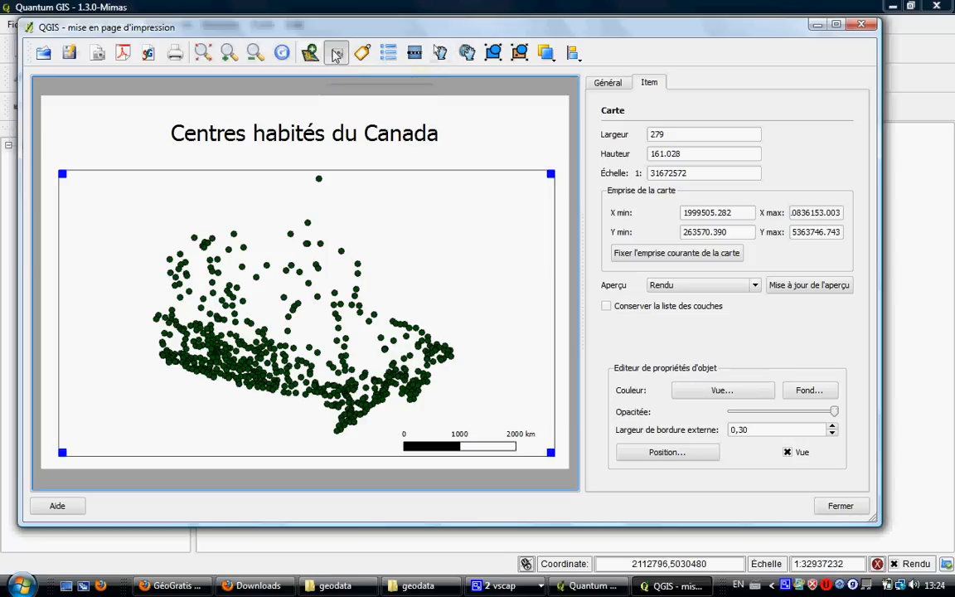
{"action": "left_click", "coordinate": [470, 200]}
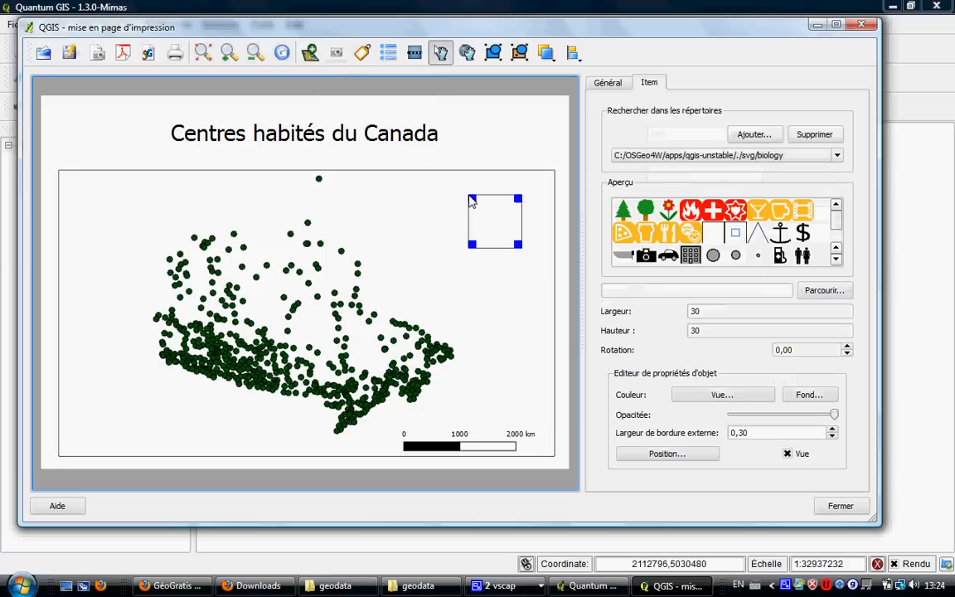
{"action": "left_click", "coordinate": [821, 292]}
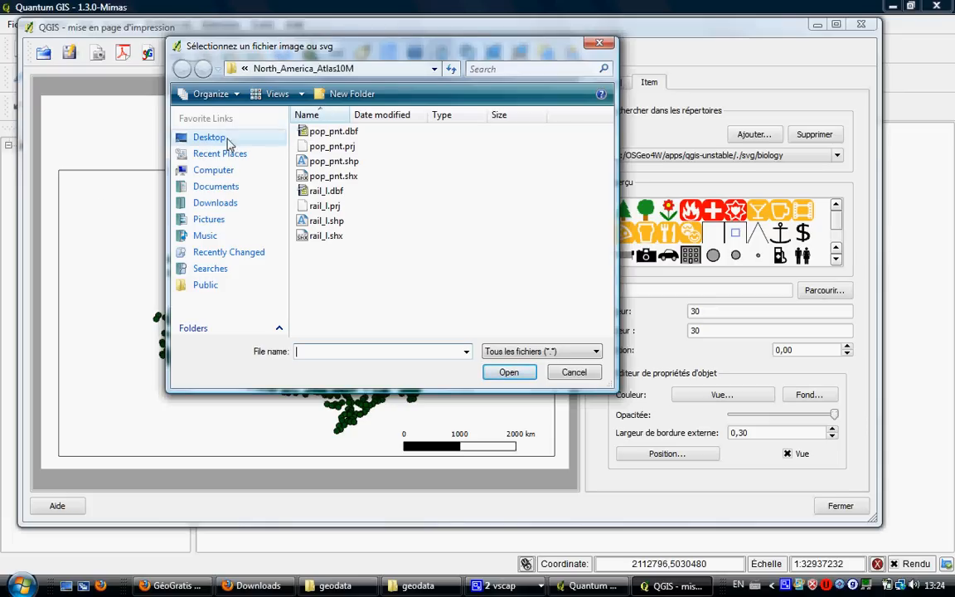
{"action": "left_click", "coordinate": [209, 170]}
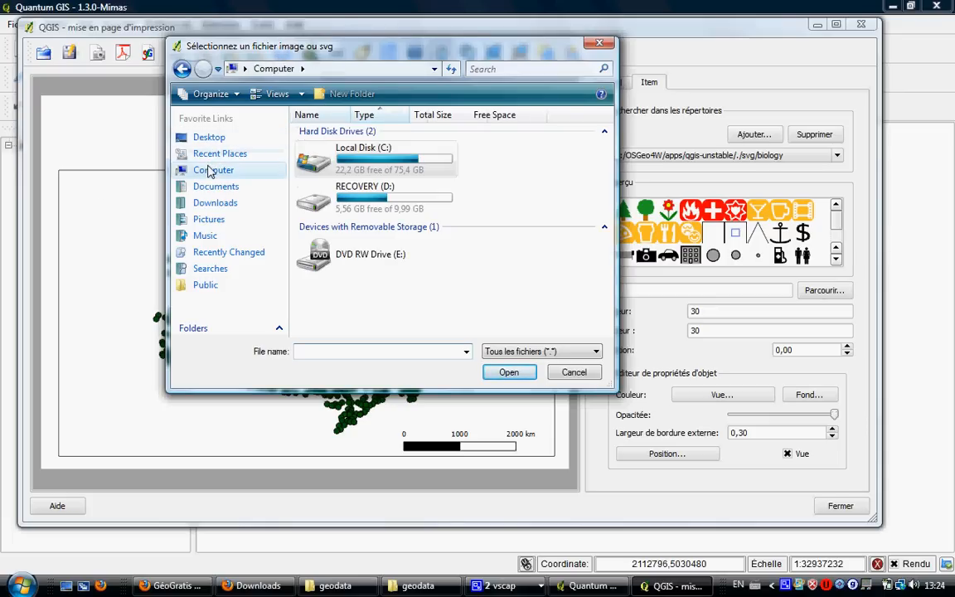
{"action": "double_click", "coordinate": [352, 155]}
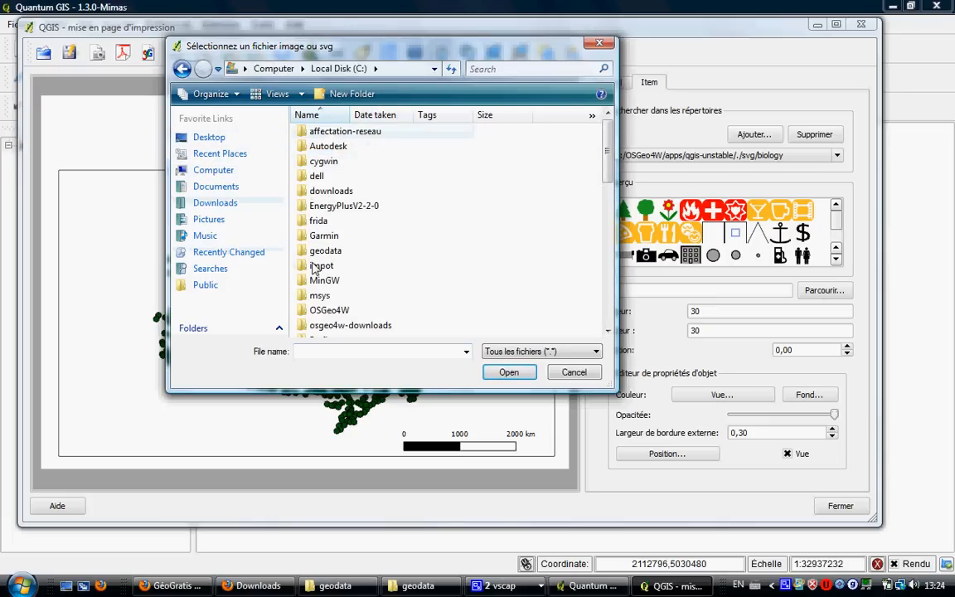
{"action": "double_click", "coordinate": [328, 256]}
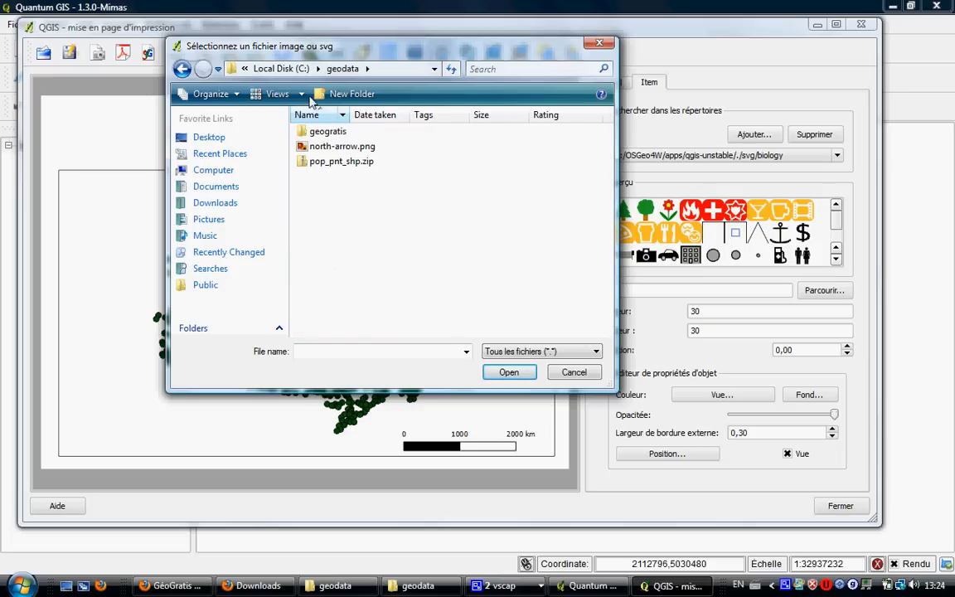
{"action": "left_click", "coordinate": [316, 146]}
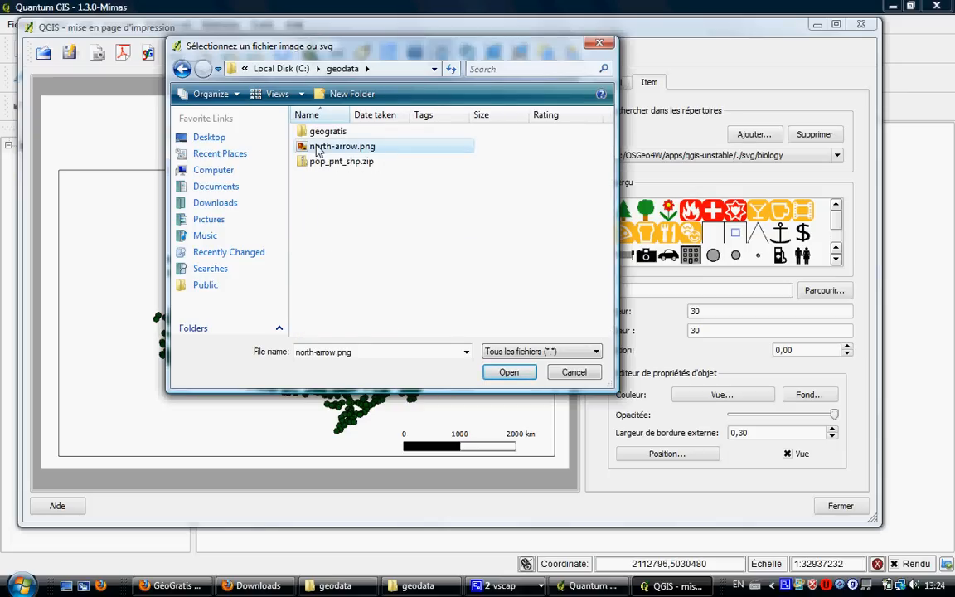
{"action": "left_click", "coordinate": [509, 372]}
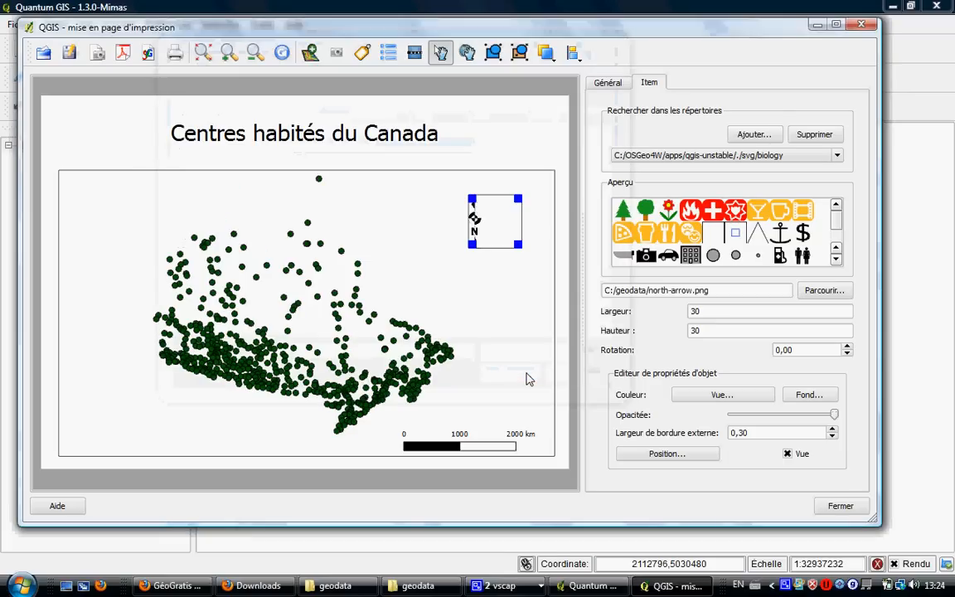
- Set the north arrow image's height to 50 and move it closer to the map's upper right corner
{"action": "double_click", "coordinate": [703, 330]}
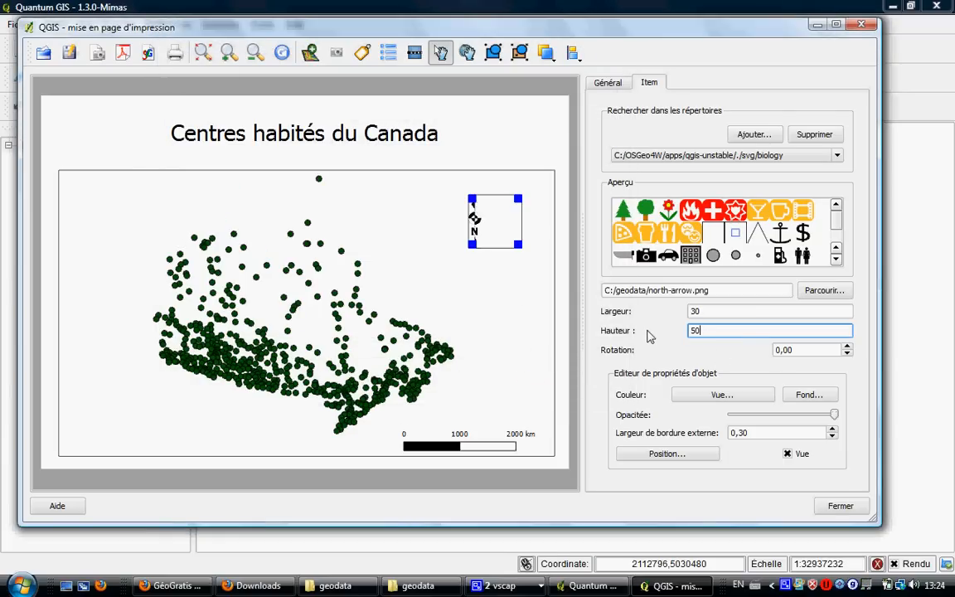
{"action": "left_click", "coordinate": [508, 299]}
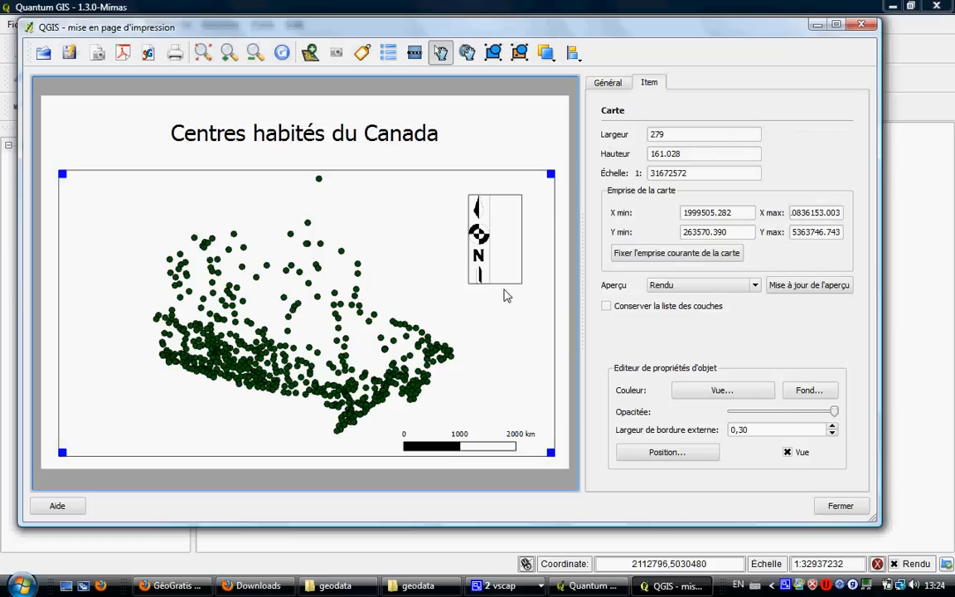
{"action": "left_click", "coordinate": [480, 249]}
{"action": "left_click_drag", "start_coordinate": [481, 253], "coordinate": [494, 241]}
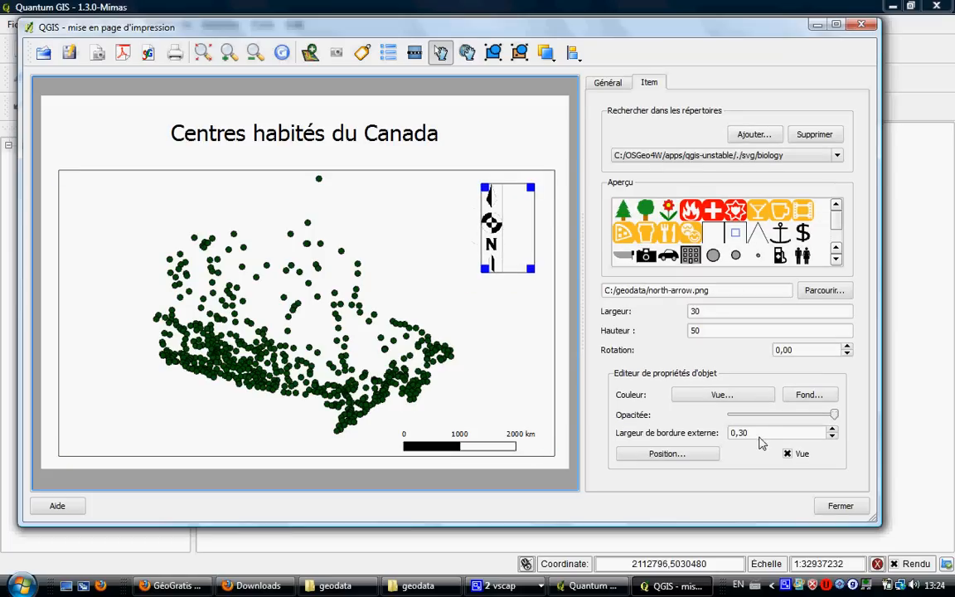
- Remove the north arrow's frame and resize its box to about 21 by 51 mm around the arrow
{"action": "left_click", "coordinate": [786, 455]}
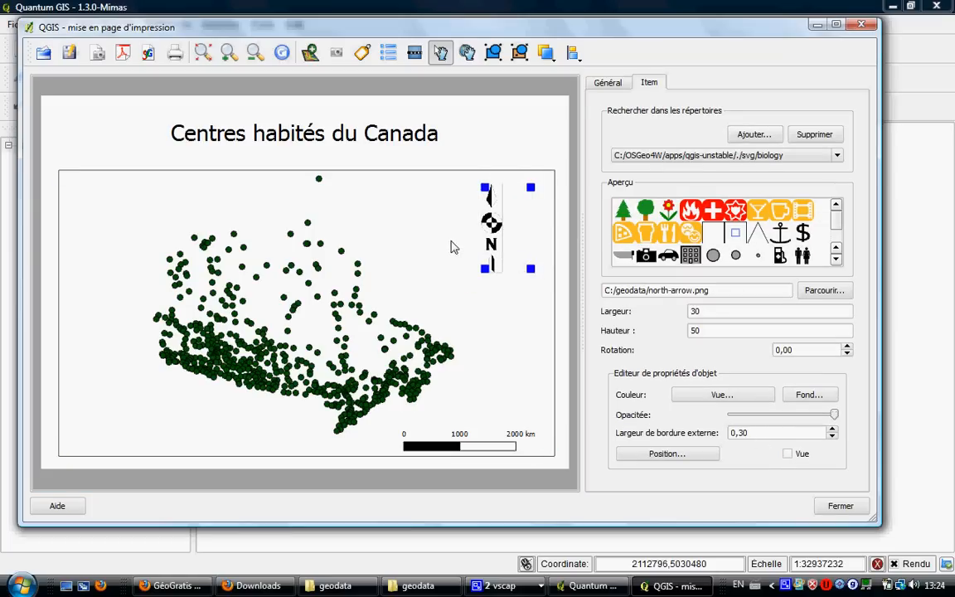
{"action": "left_click_drag", "start_coordinate": [531, 276], "coordinate": [513, 251]}
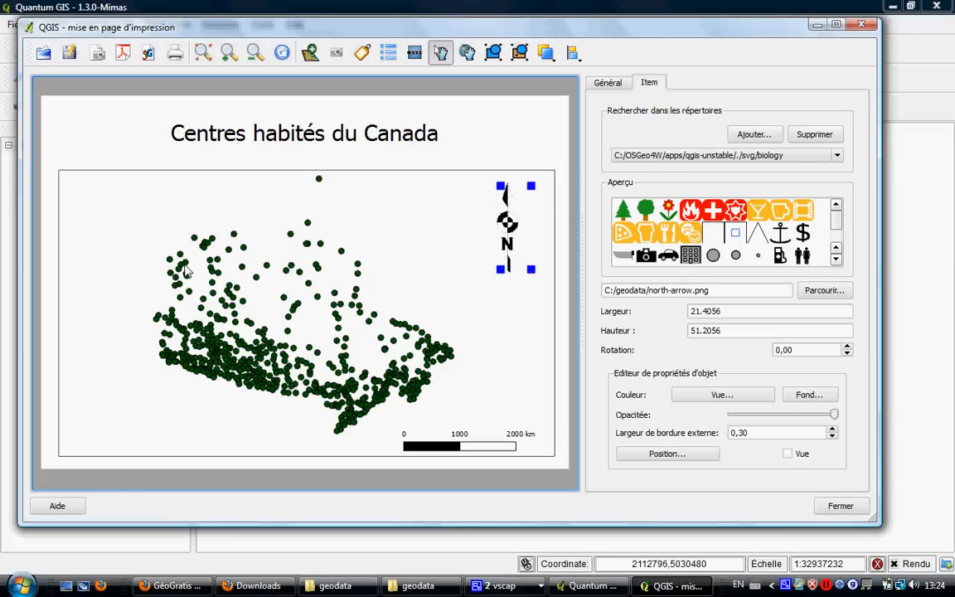
- Export the print layout as a PDF named population-canada.pdf on the Desktop
{"action": "left_click", "coordinate": [121, 55]}
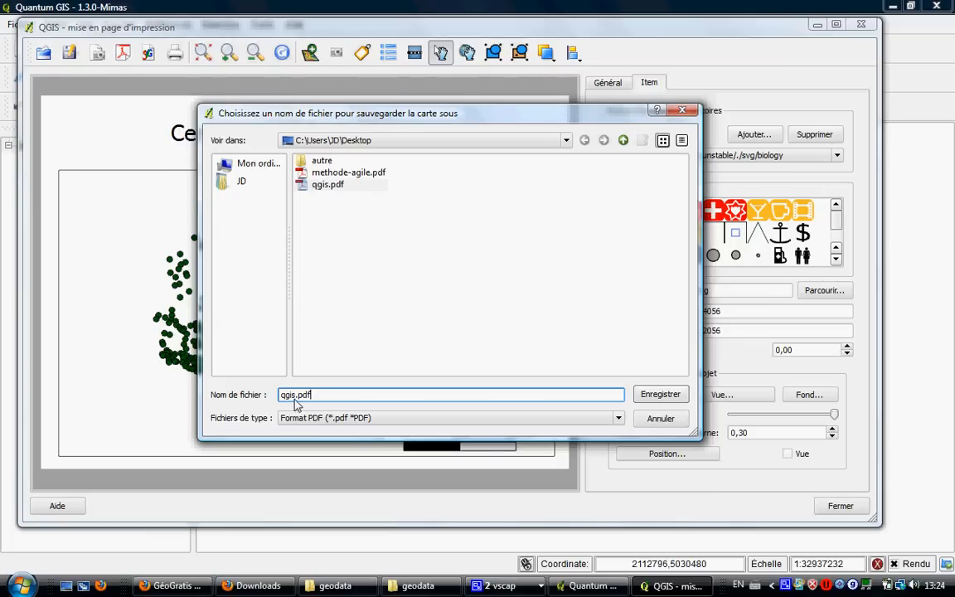
{"action": "left_click_drag", "start_coordinate": [296, 399], "coordinate": [243, 393]}
{"action": "type", "text": "pop"}
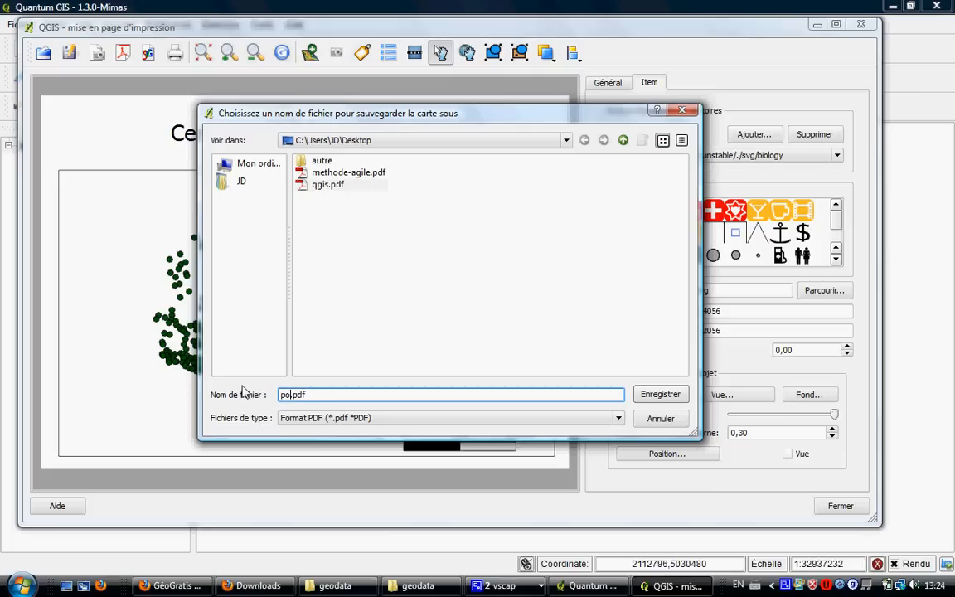
{"action": "type", "text": "ulation-ca"}
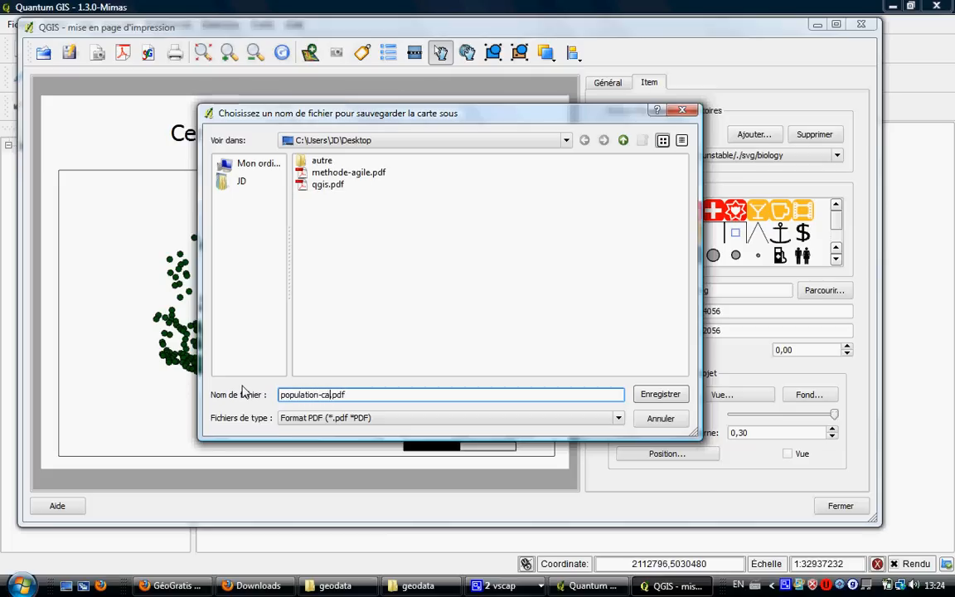
{"action": "type", "text": "nada"}
{"action": "left_click", "coordinate": [661, 394]}
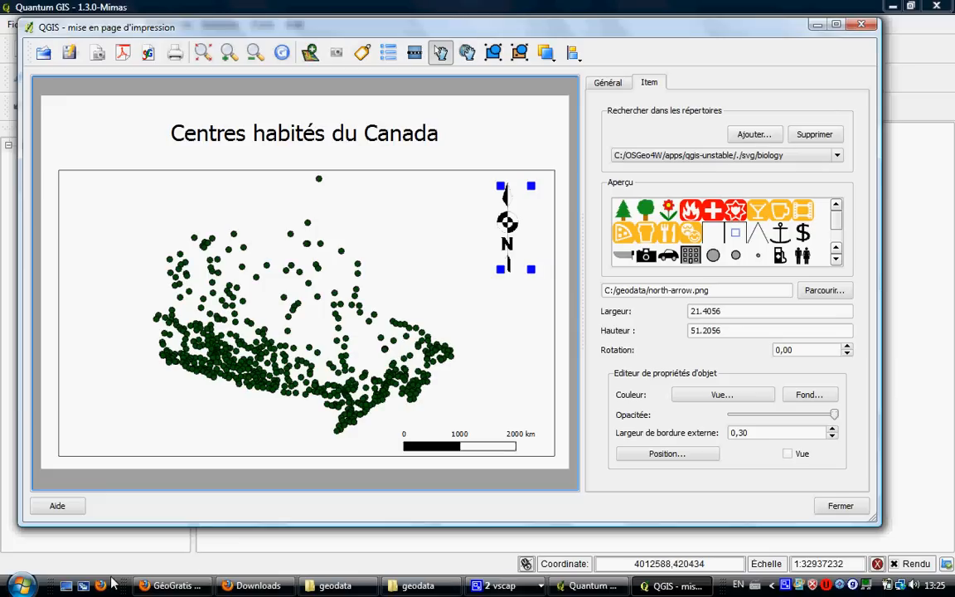
- Show the desktop and open the exported population-canada.pdf in Adobe Reader to check the map
{"action": "left_click", "coordinate": [67, 586]}
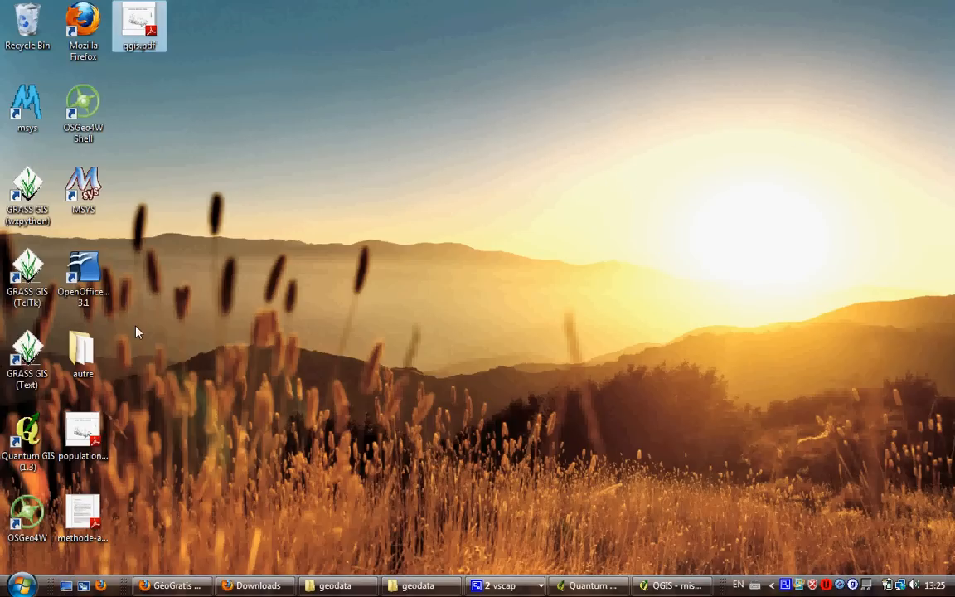
{"action": "double_click", "coordinate": [74, 444]}
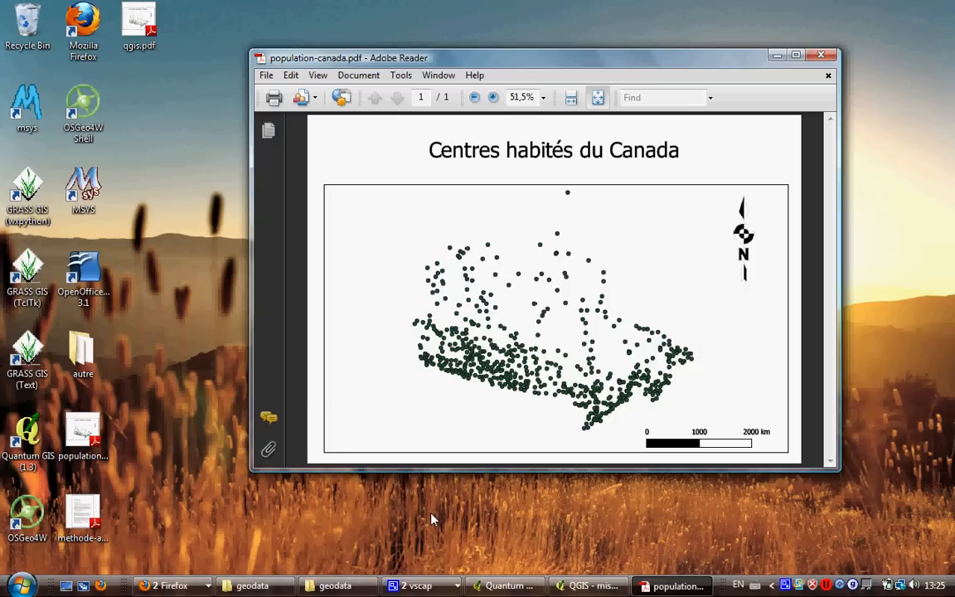
{"action": "left_click", "coordinate": [409, 591]}
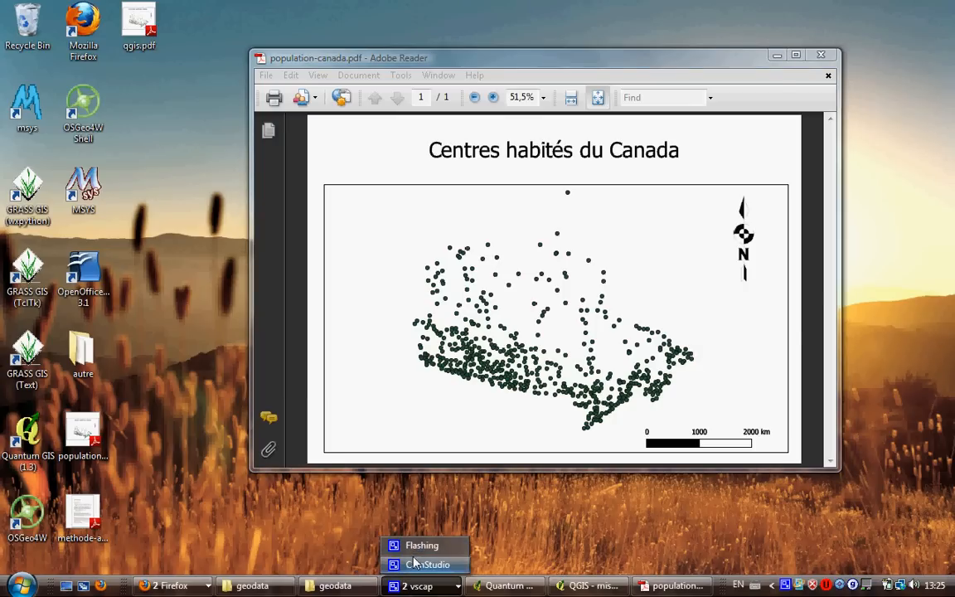